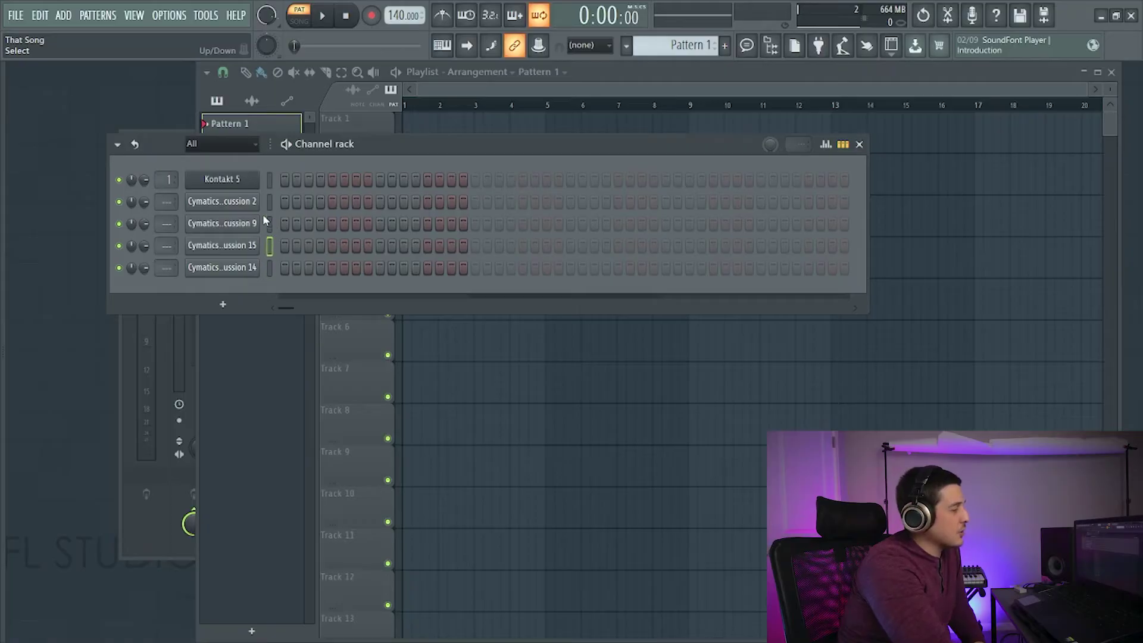
Step: Select the first Cymatics percussion channel, just below Kontakt 5, in the channel rack
{"action": "left_click", "coordinate": [269, 202]}
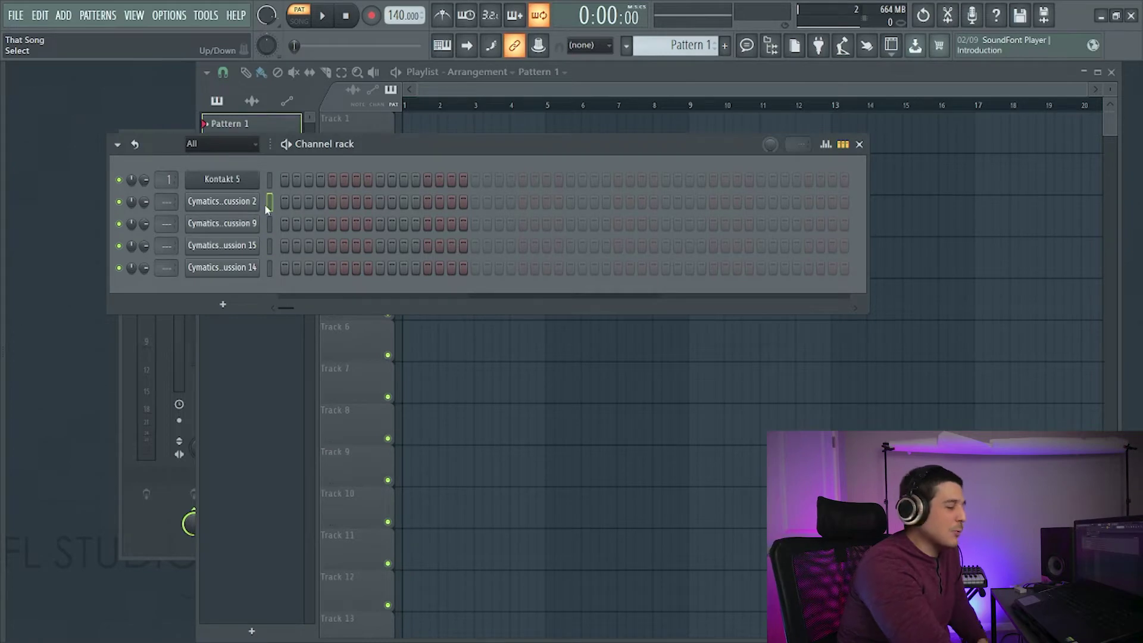
Step: Add a new Layer channel and open its settings beside the channel rack
{"action": "left_click", "coordinate": [58, 17]}
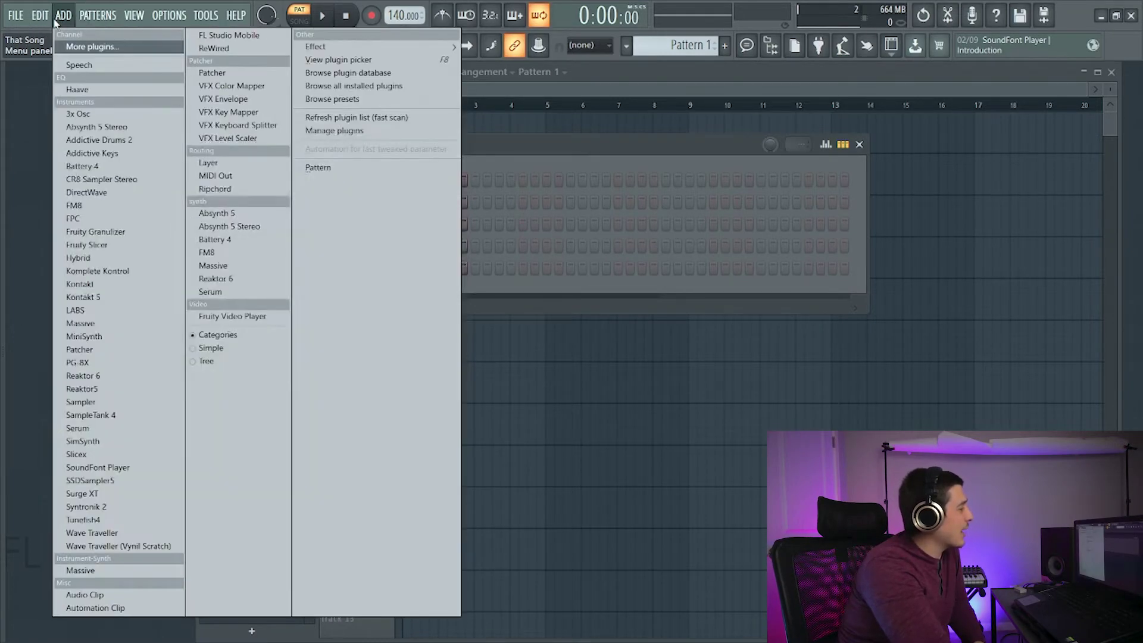
{"action": "left_click", "coordinate": [210, 163]}
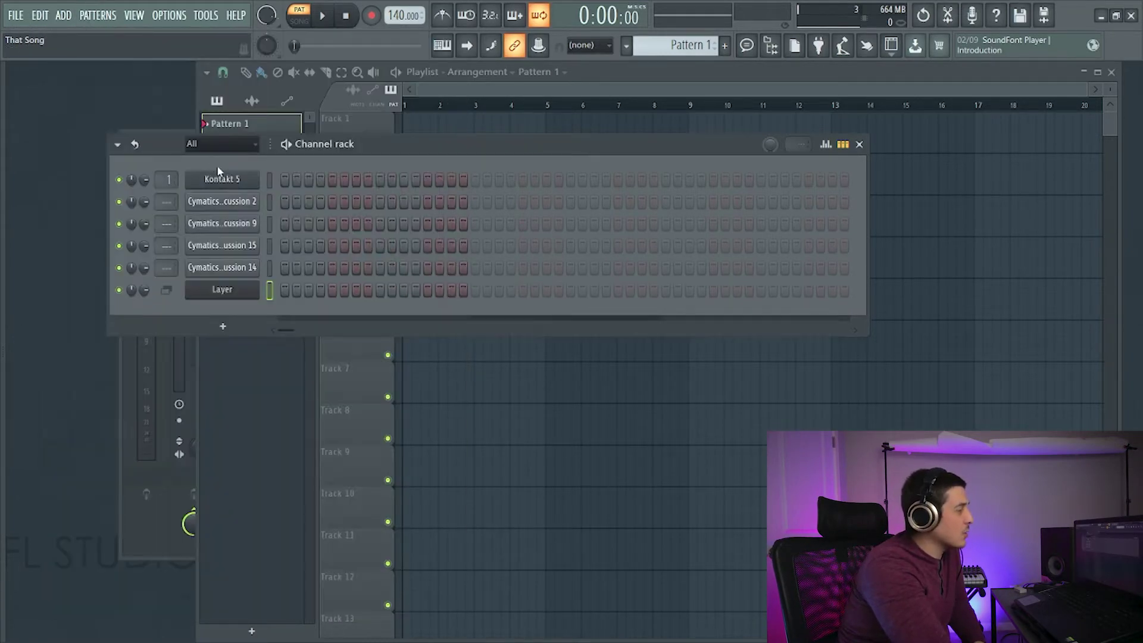
{"action": "left_click", "coordinate": [242, 295]}
{"action": "left_click_drag", "start_coordinate": [171, 136], "coordinate": [614, 130]}
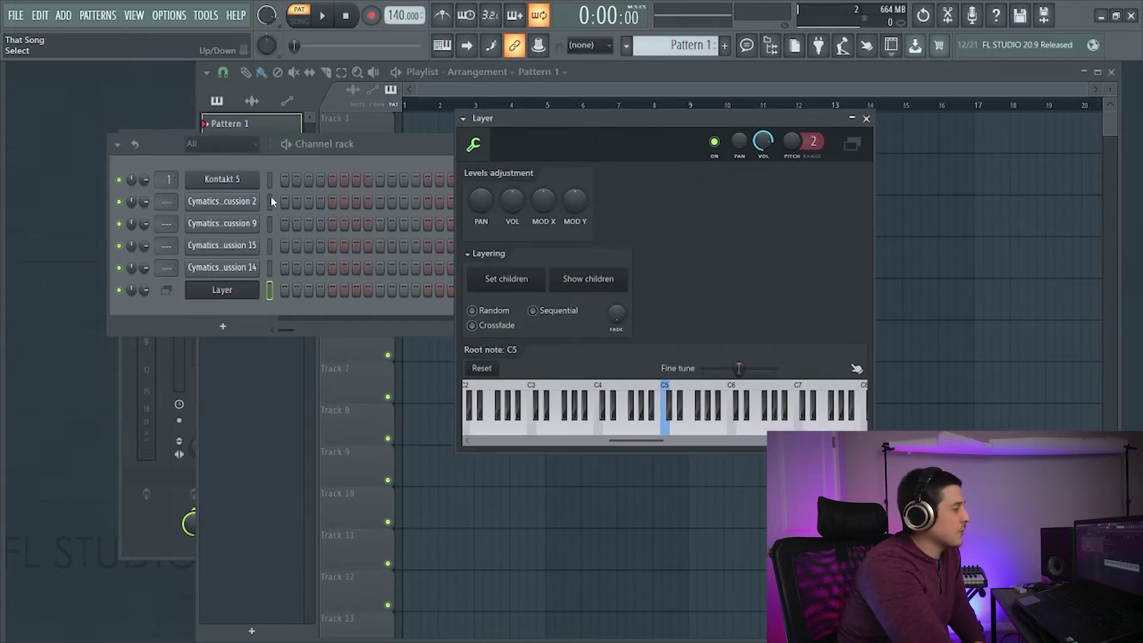
Step: Set the four Cymatics percussion channels as the Layer's children and audition them on C5
{"action": "left_click_drag", "start_coordinate": [269, 202], "coordinate": [271, 235]}
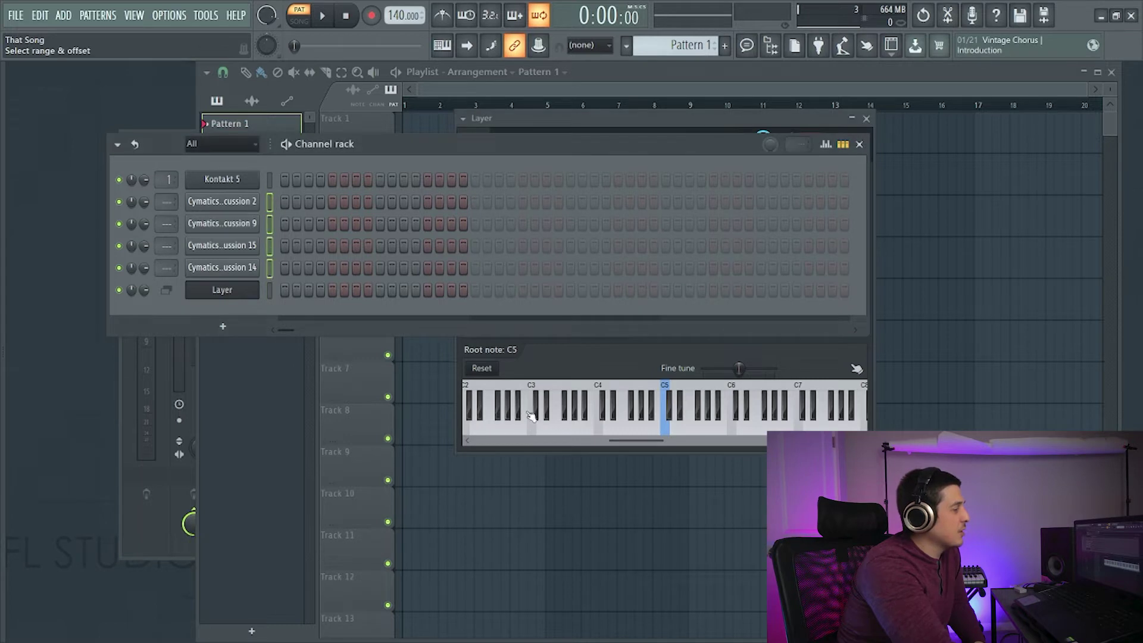
{"action": "left_click", "coordinate": [539, 357]}
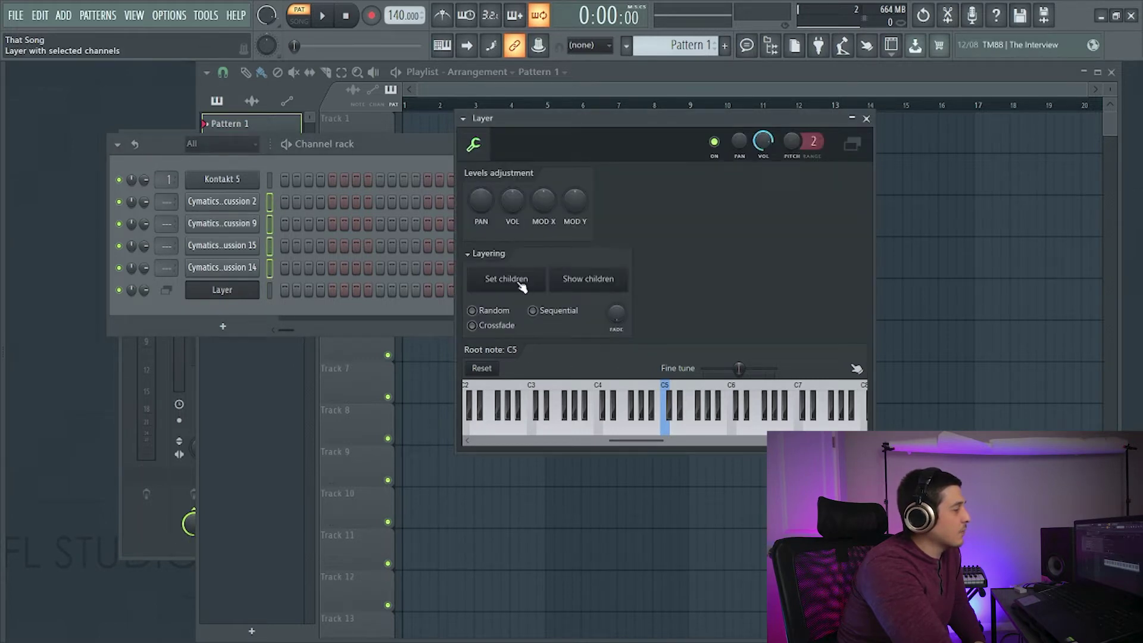
{"action": "left_click", "coordinate": [665, 430]}
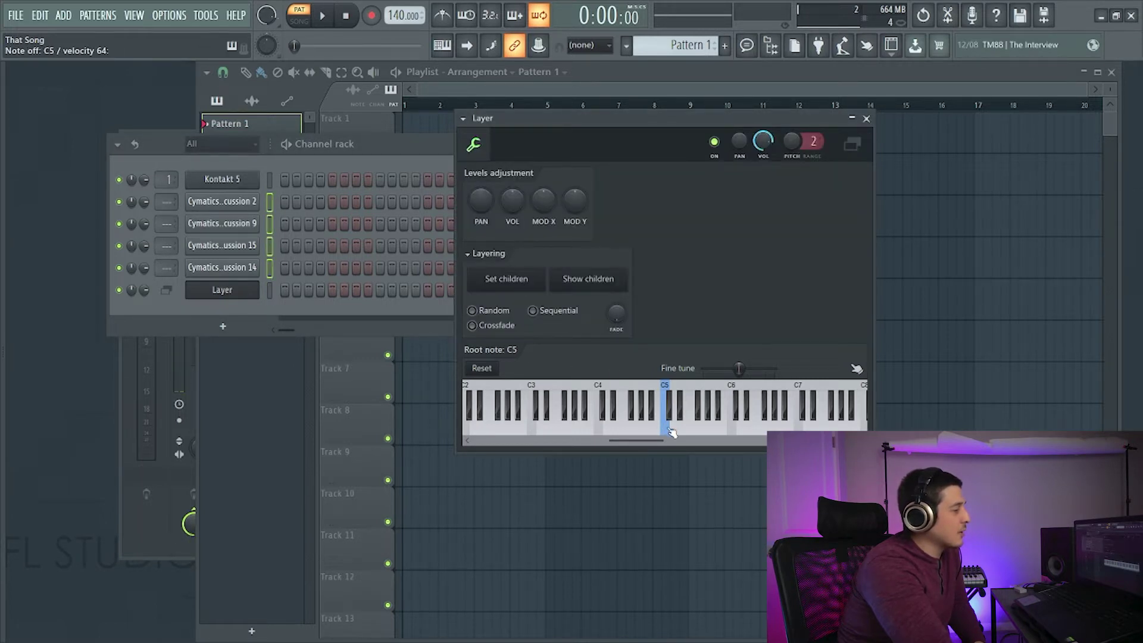
{"action": "left_click", "coordinate": [667, 430]}
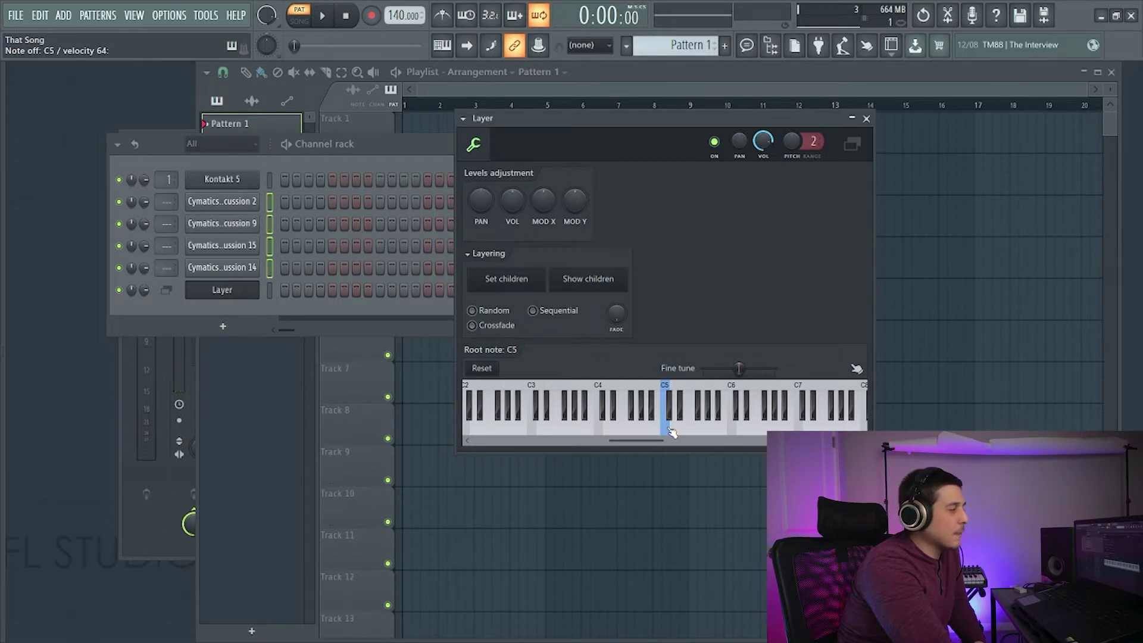
{"action": "left_click", "coordinate": [671, 431]}
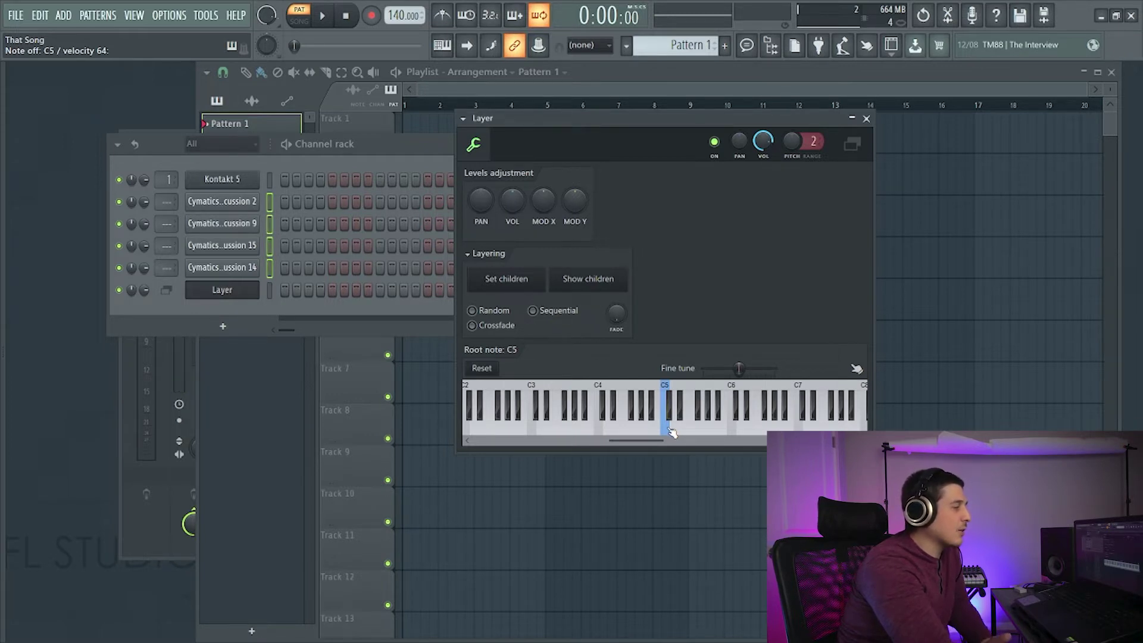
{"action": "left_click_drag", "start_coordinate": [574, 138], "coordinate": [462, 137]}
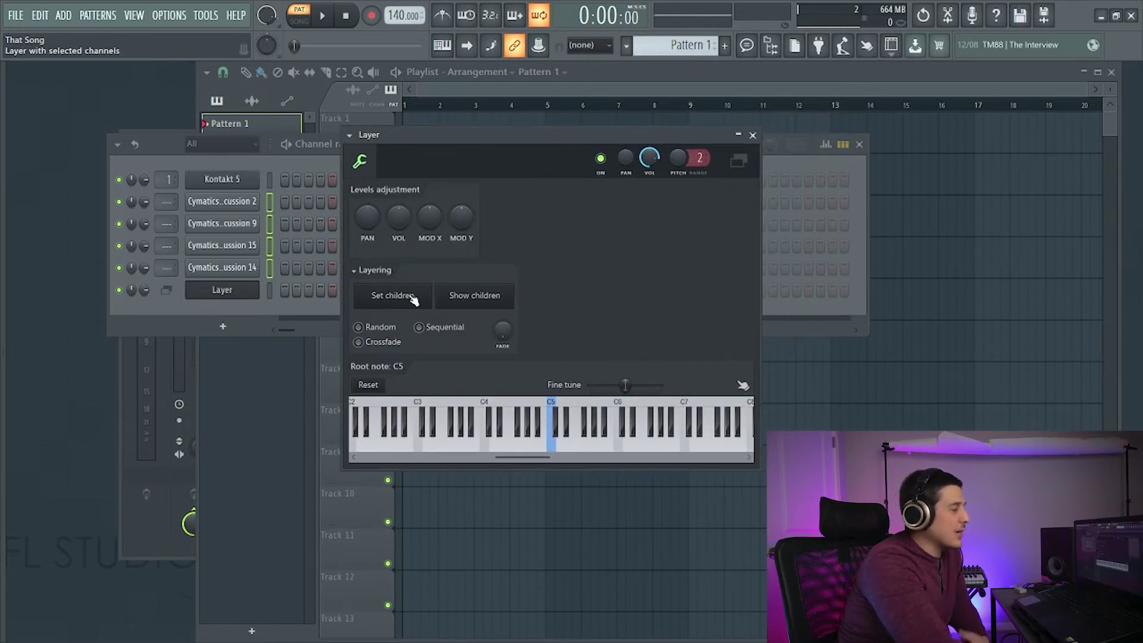
Step: Switch the Layer to Split children and audition successive keys upward from C5
{"action": "left_click", "coordinate": [357, 273]}
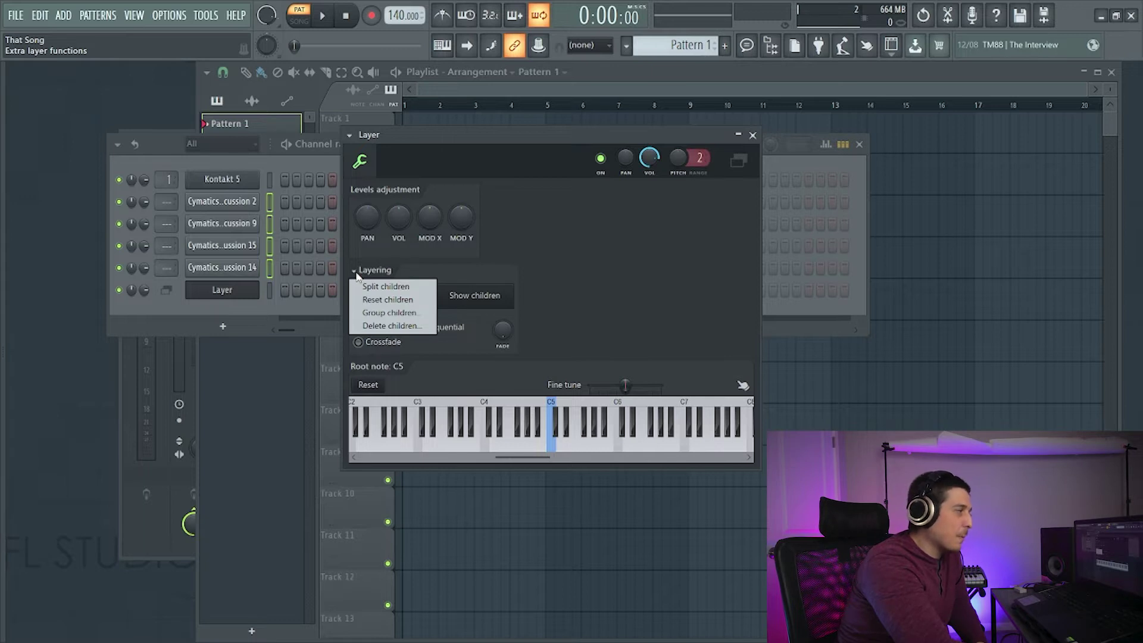
{"action": "left_click", "coordinate": [382, 288]}
{"action": "left_click", "coordinate": [555, 446]}
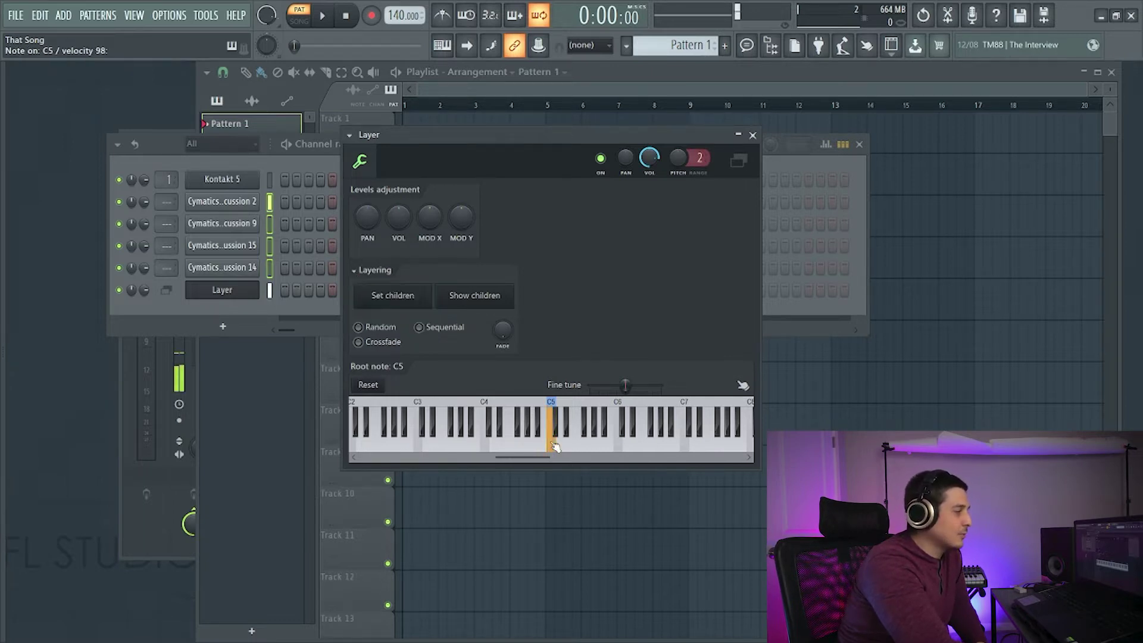
{"action": "left_click", "coordinate": [563, 448]}
{"action": "left_click", "coordinate": [573, 449]}
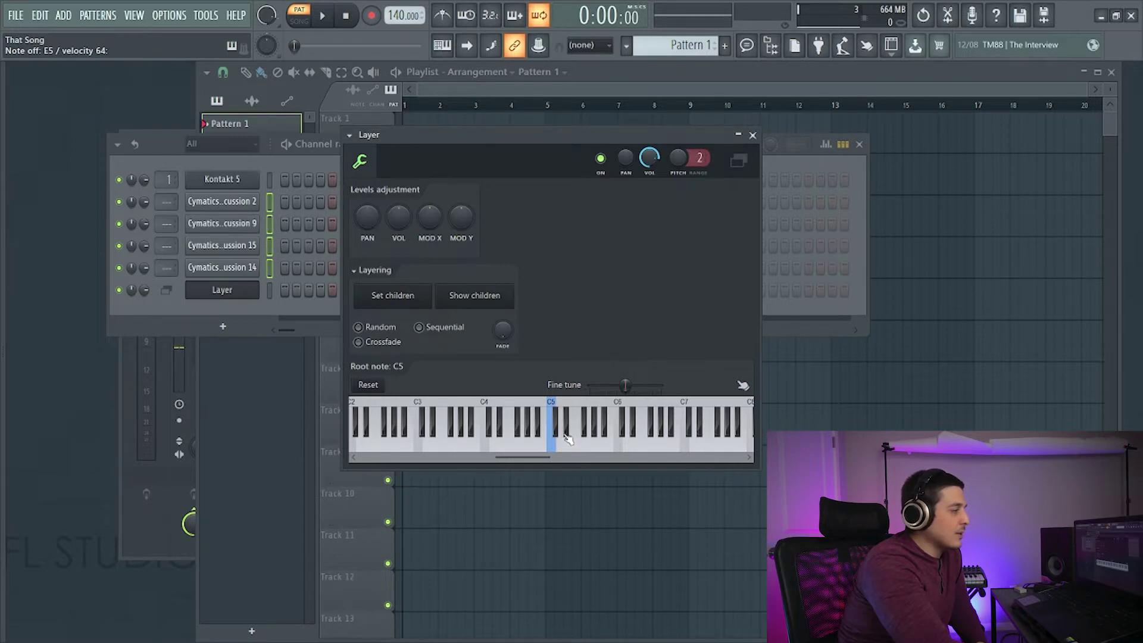
Step: Close and reopen the Layer settings, then bring the channel rack forward
{"action": "left_click", "coordinate": [271, 290]}
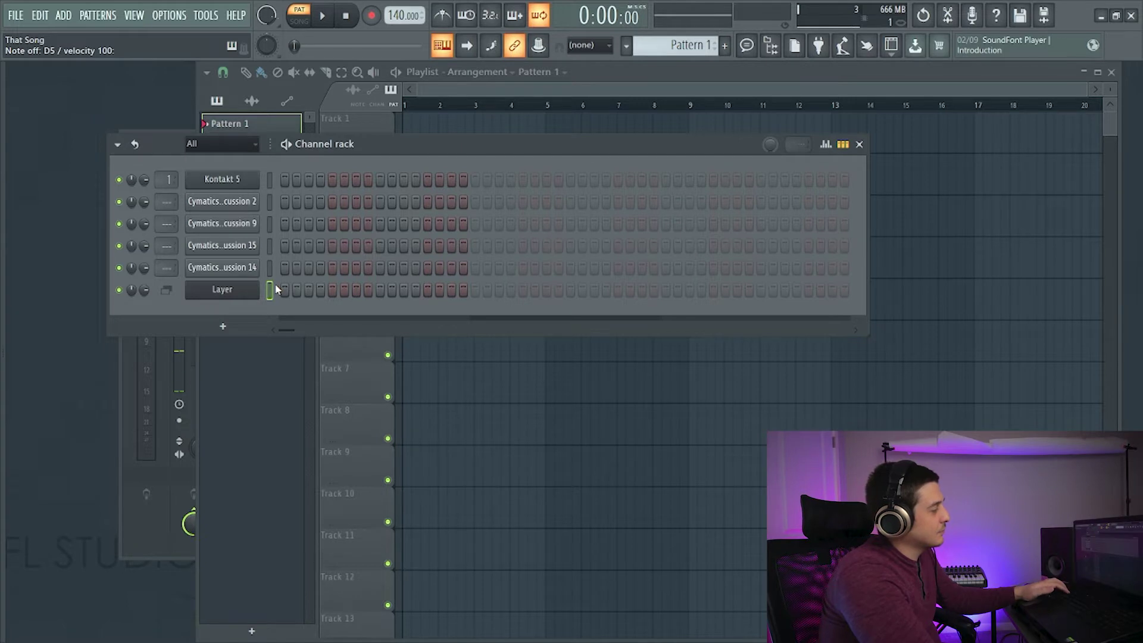
{"action": "left_click", "coordinate": [274, 290]}
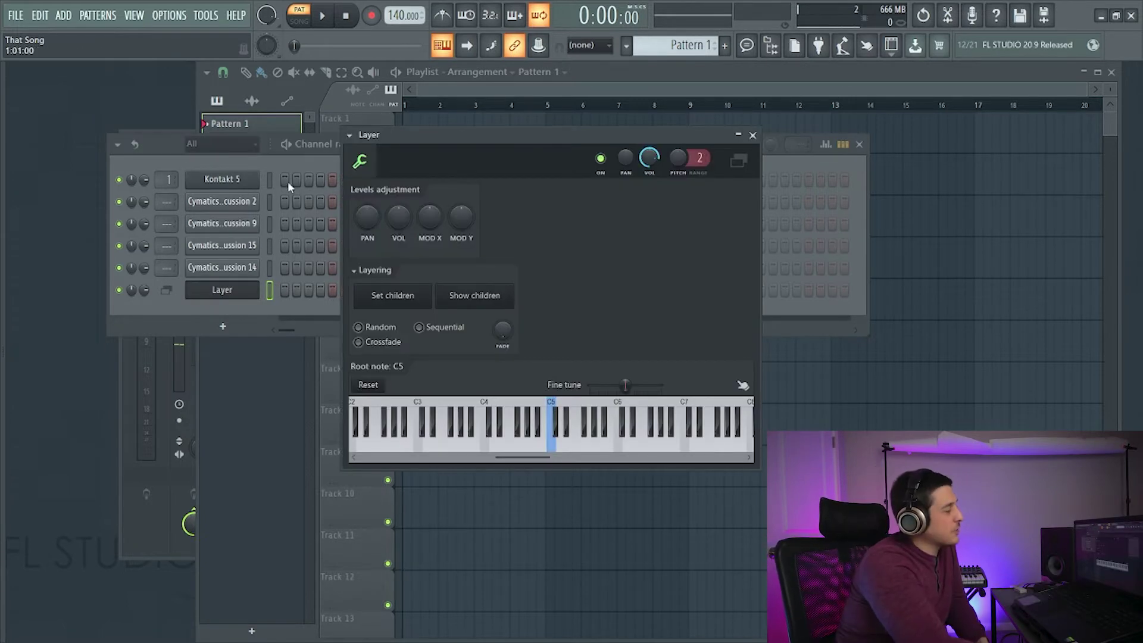
{"action": "left_click", "coordinate": [191, 137]}
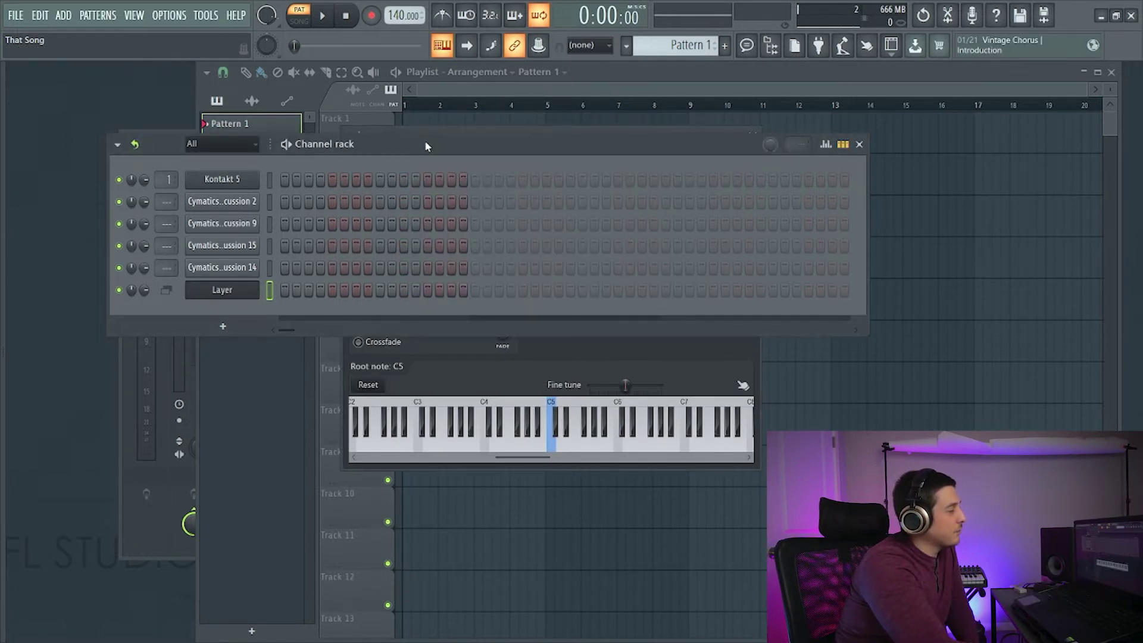
Step: Open the Sampler for Cymatics VYPR Hit Percussion 2 and try its mixer track box
{"action": "mouse_move", "coordinate": [429, 145]}
{"action": "left_mouse_down"}
{"action": "mouse_move", "coordinate": [401, 122]}
{"action": "mouse_move", "coordinate": [438, 141]}
{"action": "left_mouse_up"}
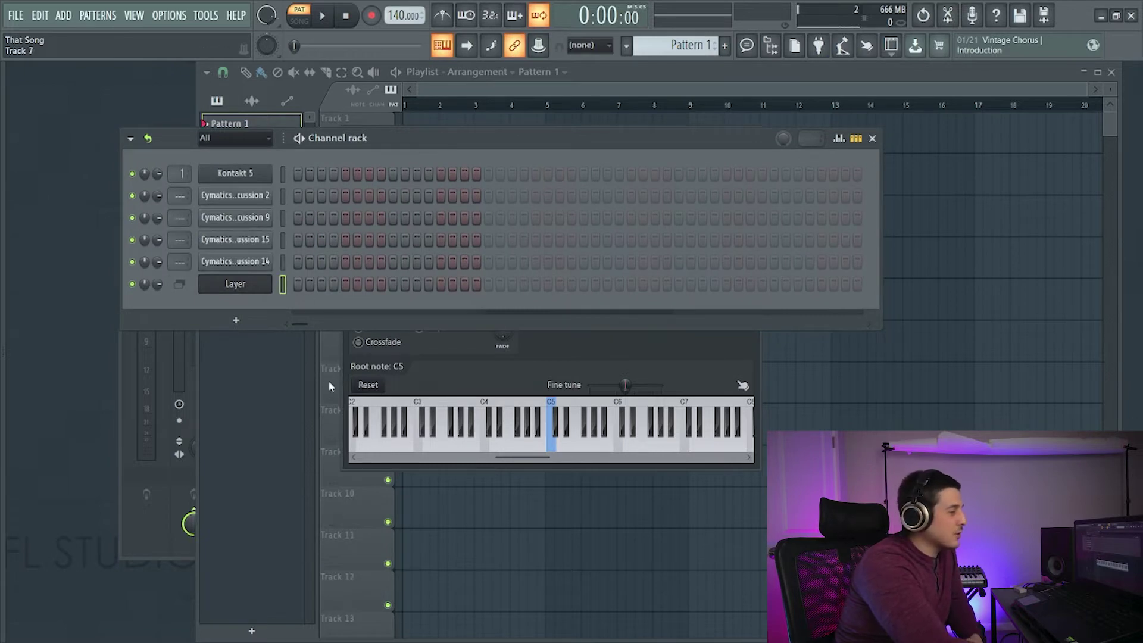
{"action": "left_click", "coordinate": [248, 196]}
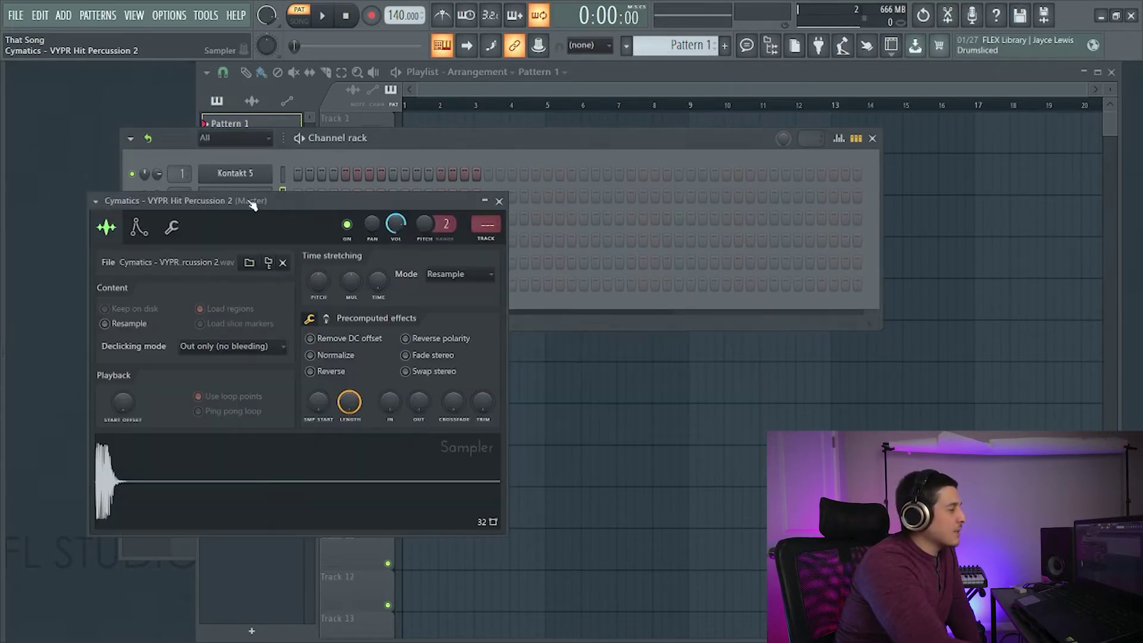
{"action": "left_click_drag", "start_coordinate": [253, 205], "coordinate": [556, 184]}
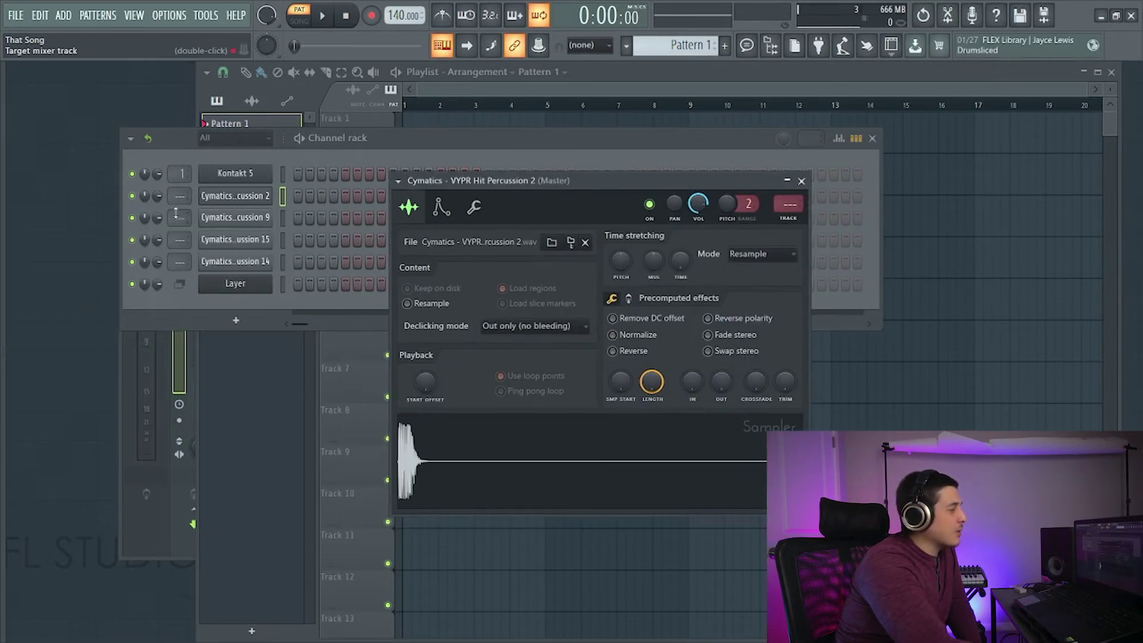
{"action": "left_click_drag", "start_coordinate": [178, 202], "coordinate": [178, 196]}
{"action": "scroll", "coordinate": [179, 196], "scroll_direction": "down", "scroll_amount": 2}
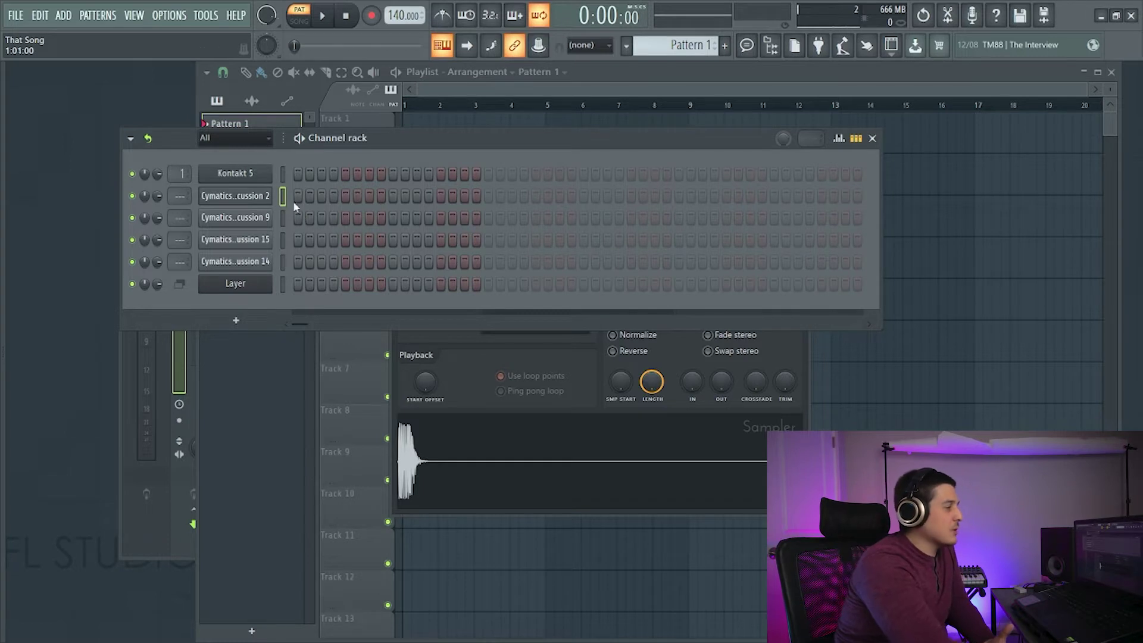
Step: Route the four percussion channels to mixer inserts 2–5 with Ctrl+L, then reopen the Layer settings
{"action": "left_click_drag", "start_coordinate": [418, 150], "coordinate": [388, 134]}
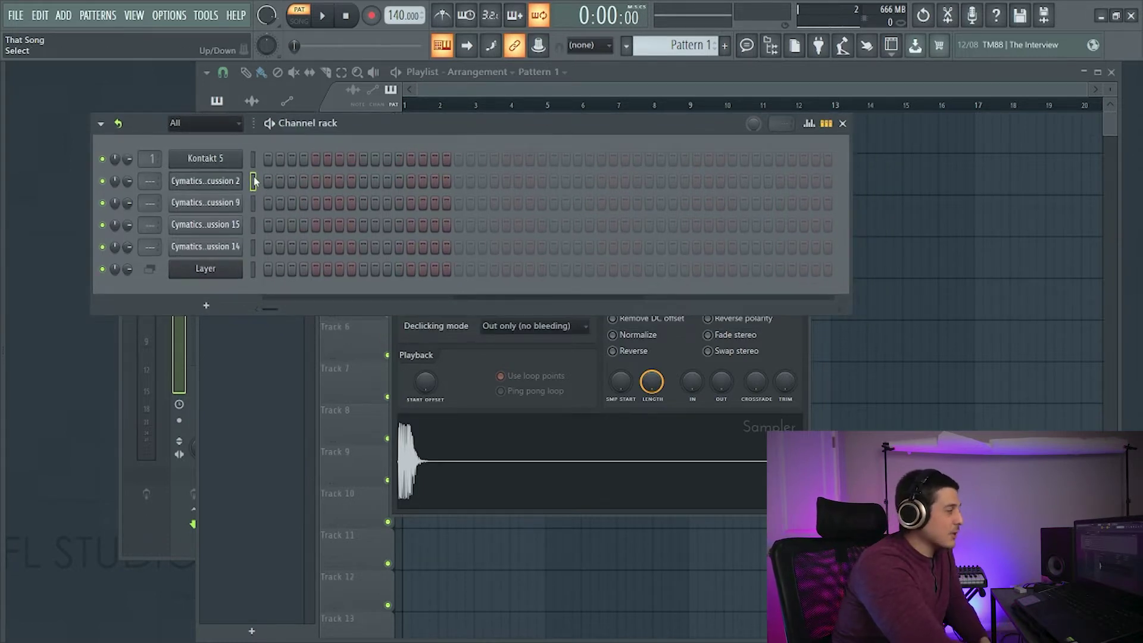
{"action": "left_click_drag", "start_coordinate": [254, 181], "coordinate": [257, 237]}
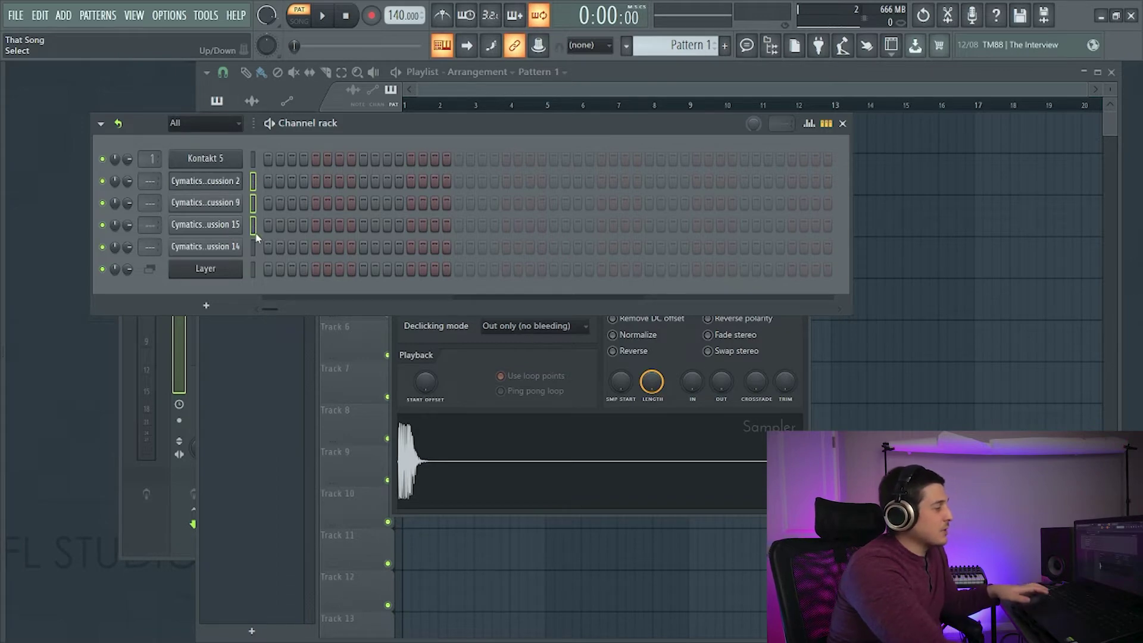
{"action": "key", "text": "ctrl+l"}
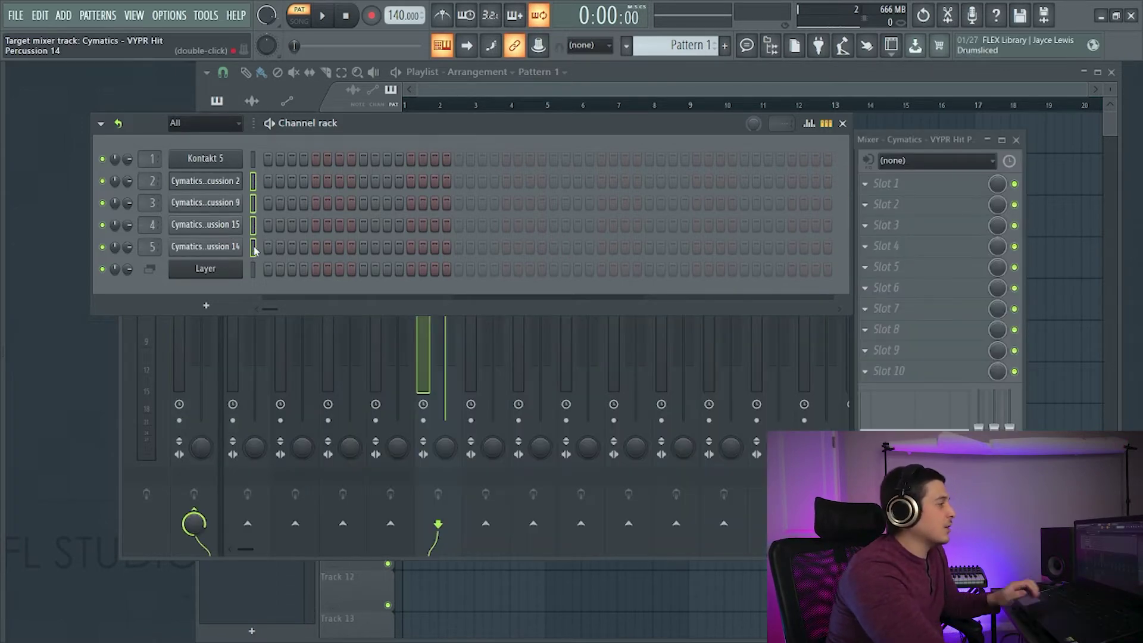
{"action": "left_click_drag", "start_coordinate": [655, 123], "coordinate": [881, 309]}
{"action": "key", "text": "F9"}
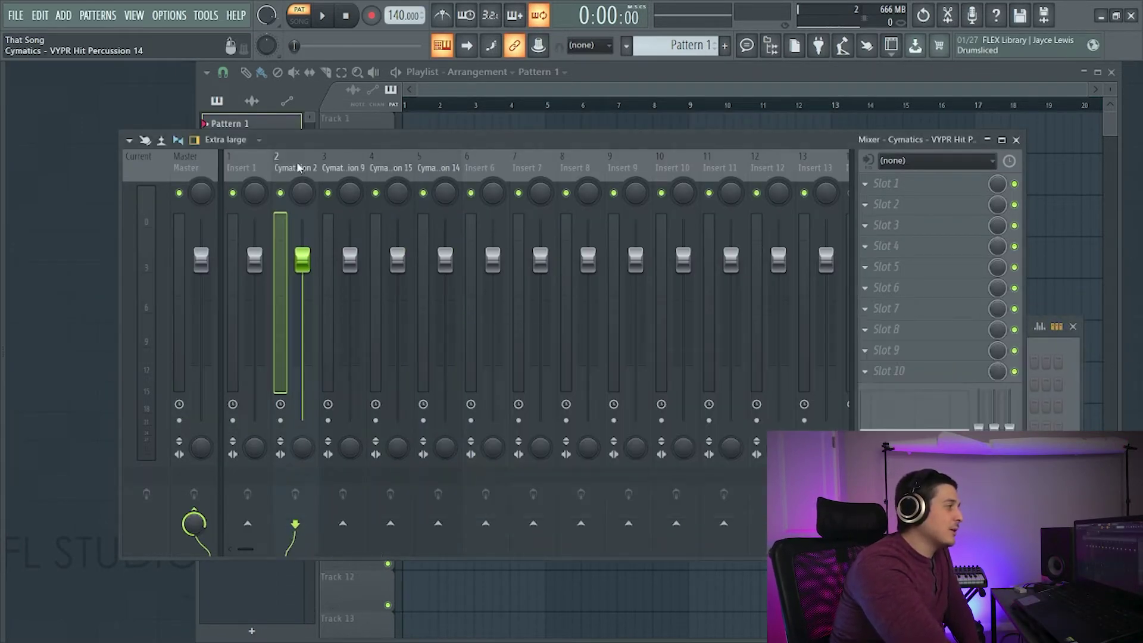
{"action": "left_click", "coordinate": [1049, 353]}
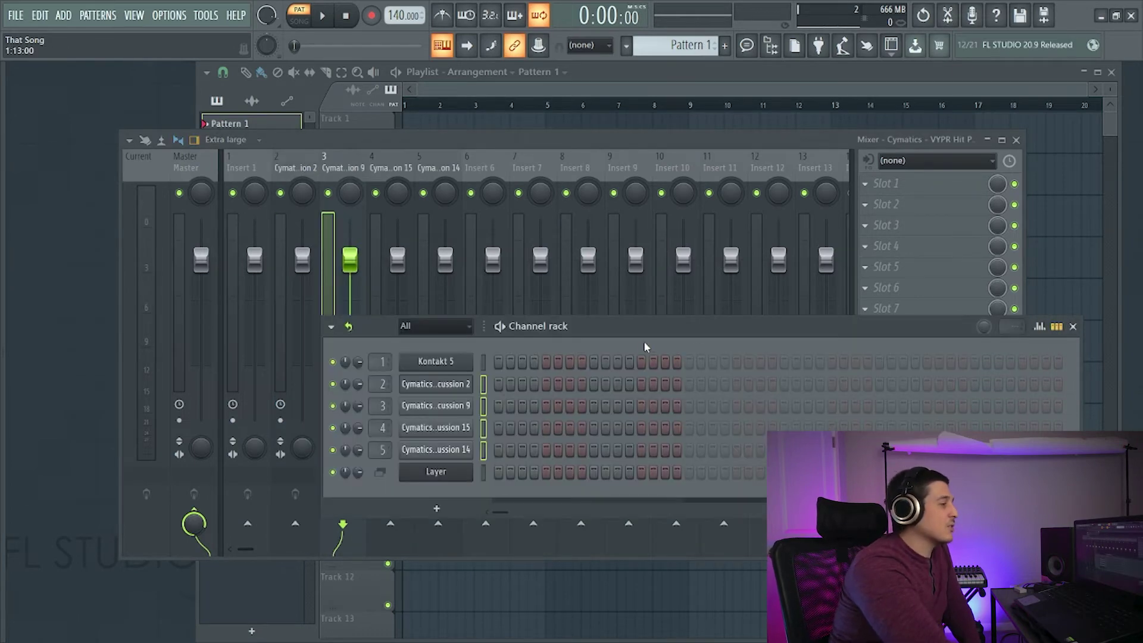
{"action": "left_click", "coordinate": [435, 169]}
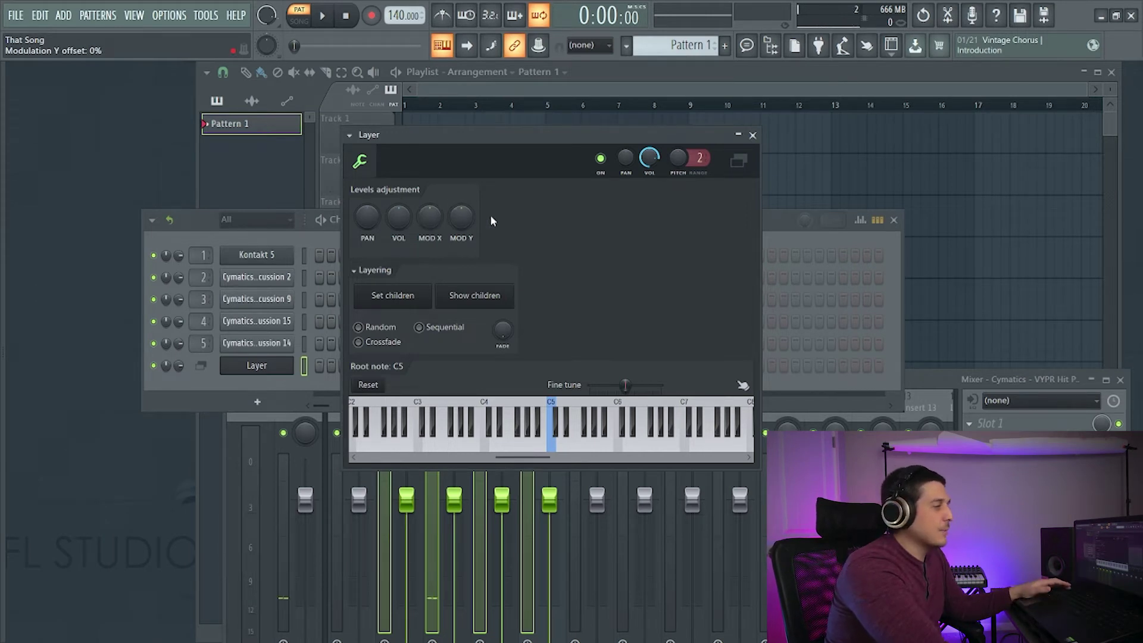
Step: Raise the Layer's MOD Y, select its children, shift the window right and open Set children options
{"action": "left_click_drag", "start_coordinate": [460, 219], "coordinate": [429, 211]}
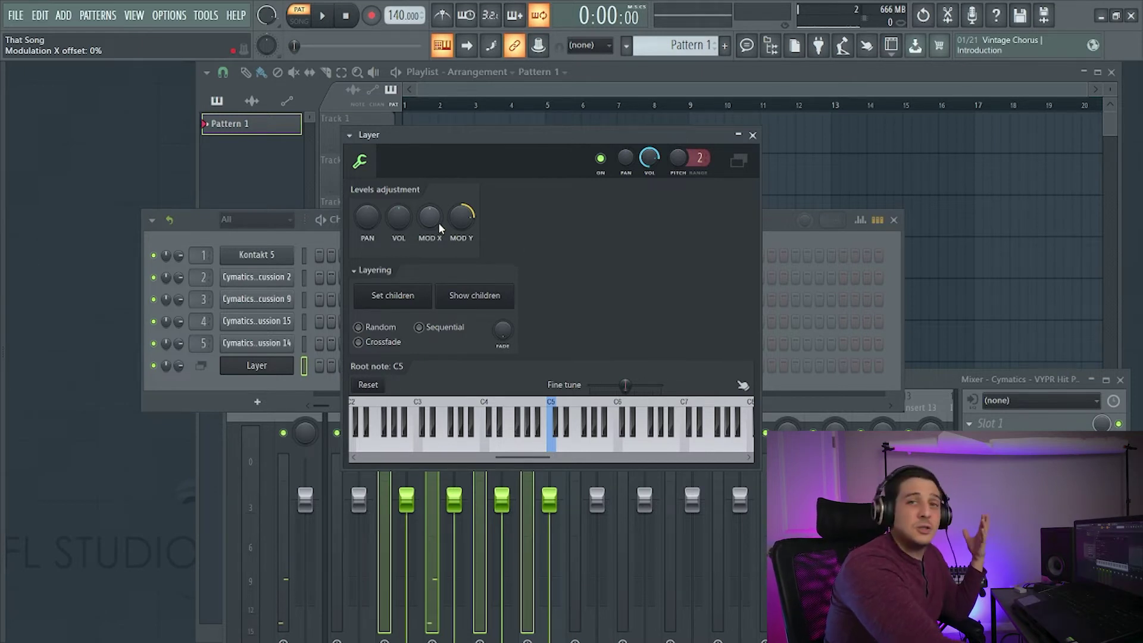
{"action": "left_click", "coordinate": [479, 296]}
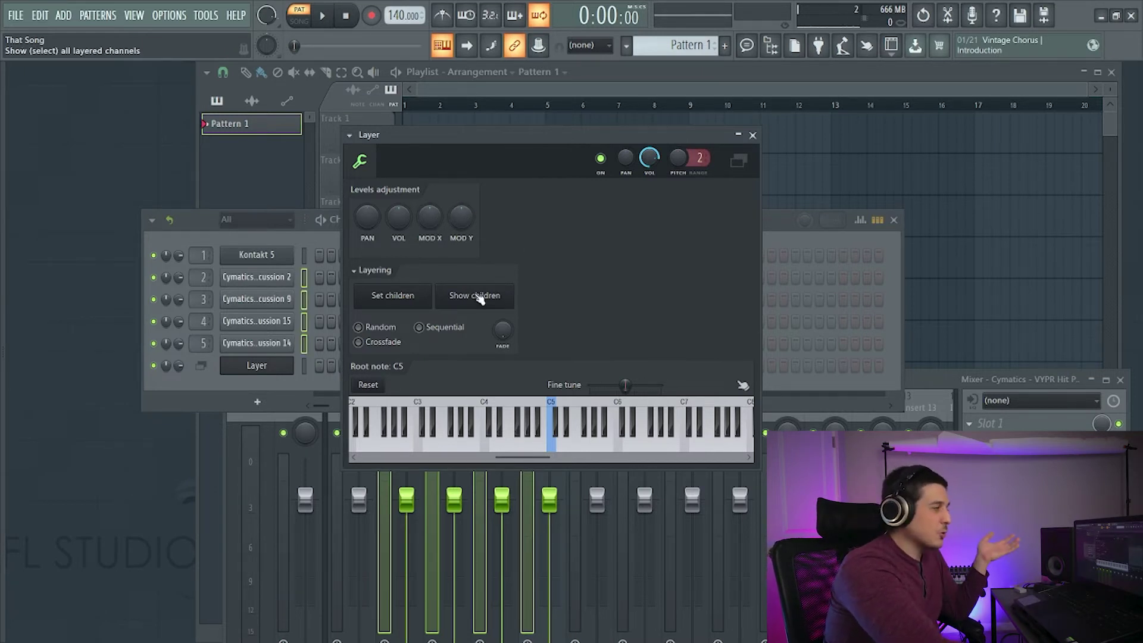
{"action": "left_click_drag", "start_coordinate": [507, 155], "coordinate": [652, 155]}
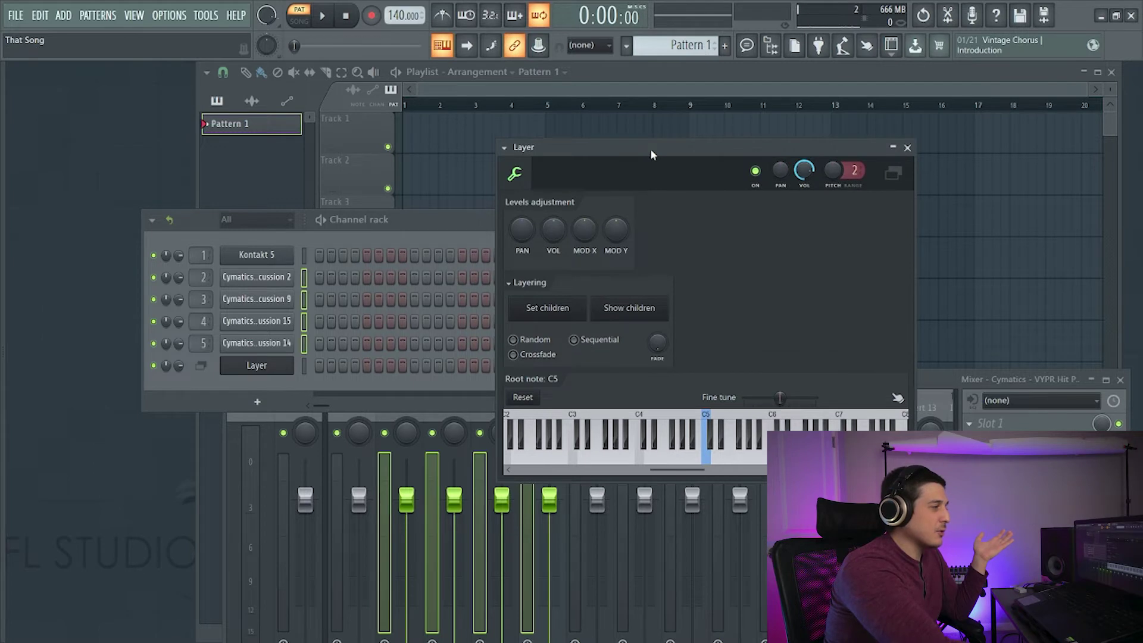
{"action": "left_click", "coordinate": [532, 302]}
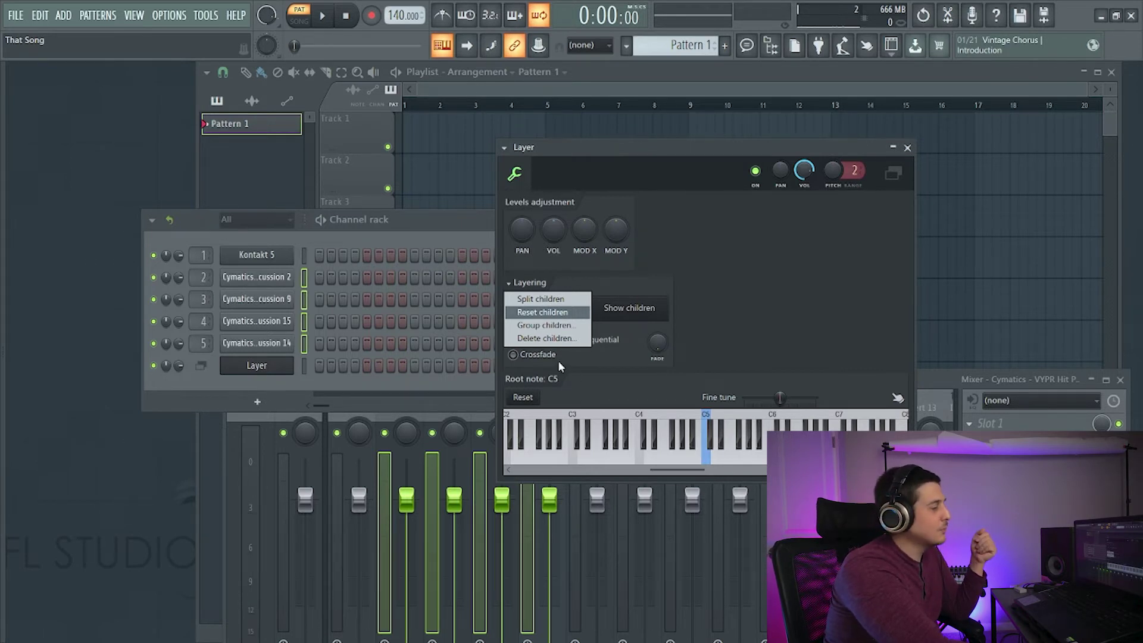
Step: Dismiss the children menu and keep the channel rack filter on All
{"action": "left_click", "coordinate": [559, 314]}
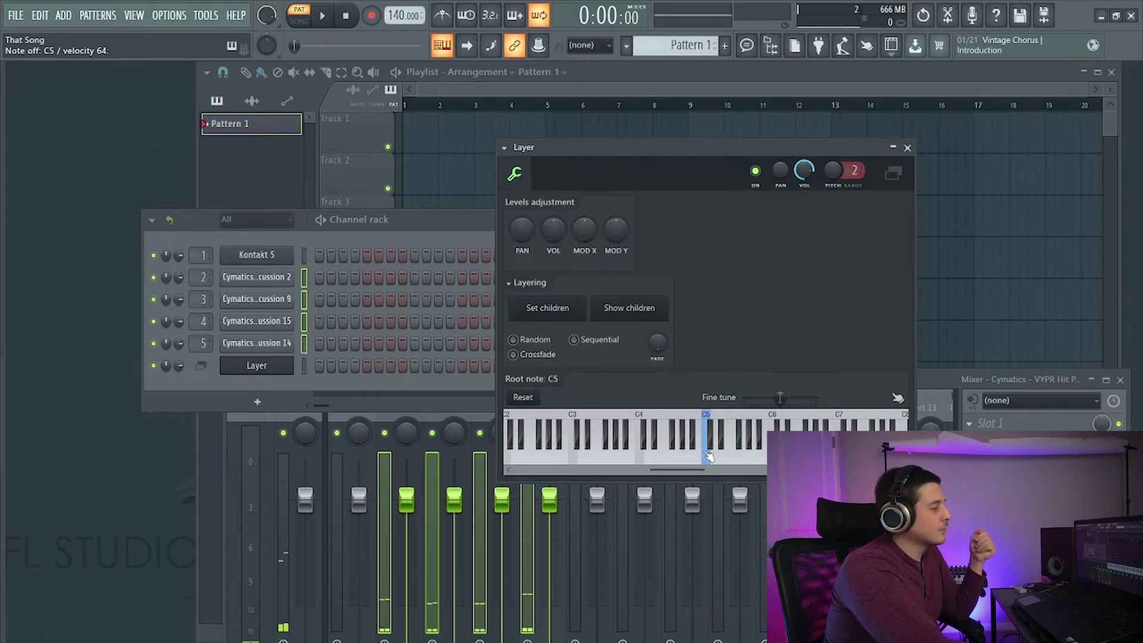
{"action": "left_click", "coordinate": [544, 308]}
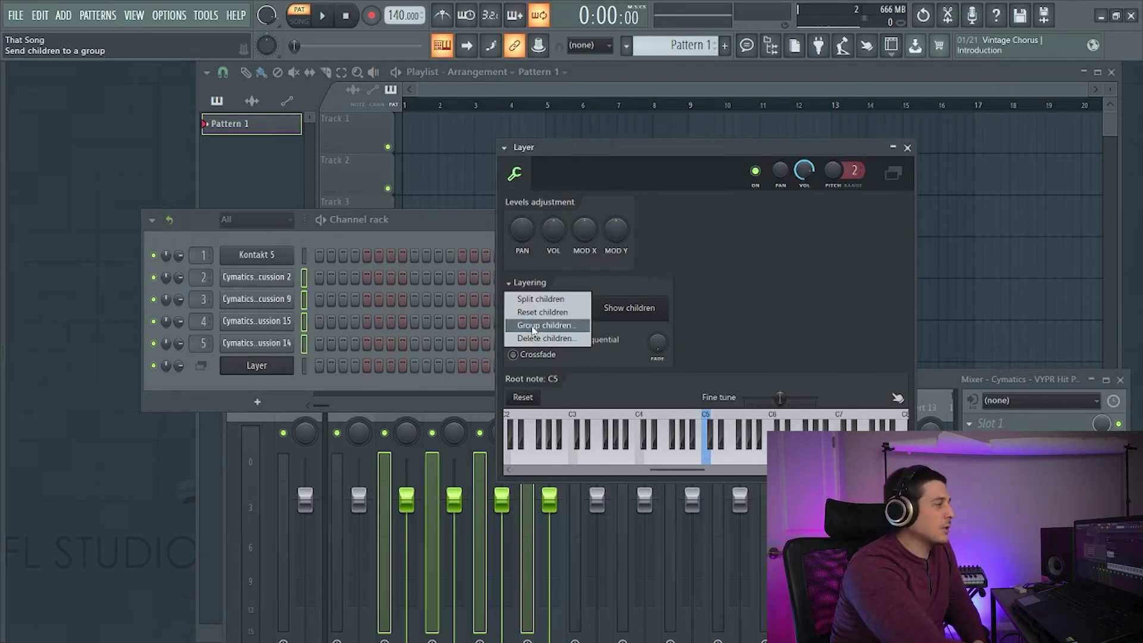
{"action": "left_click", "coordinate": [675, 280]}
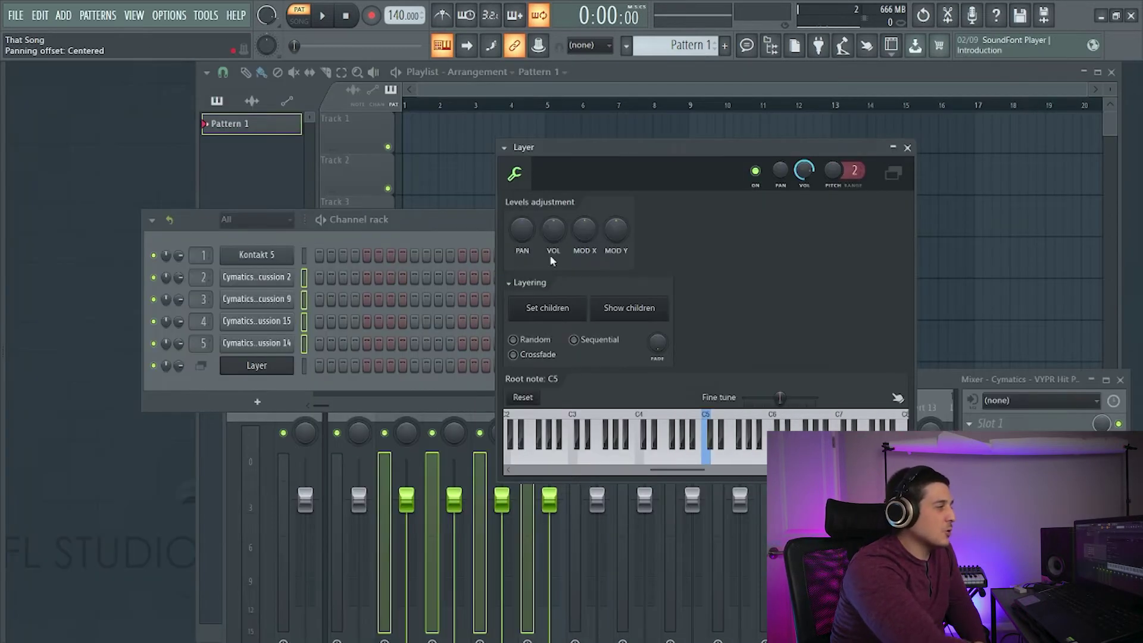
{"action": "left_click", "coordinate": [265, 219]}
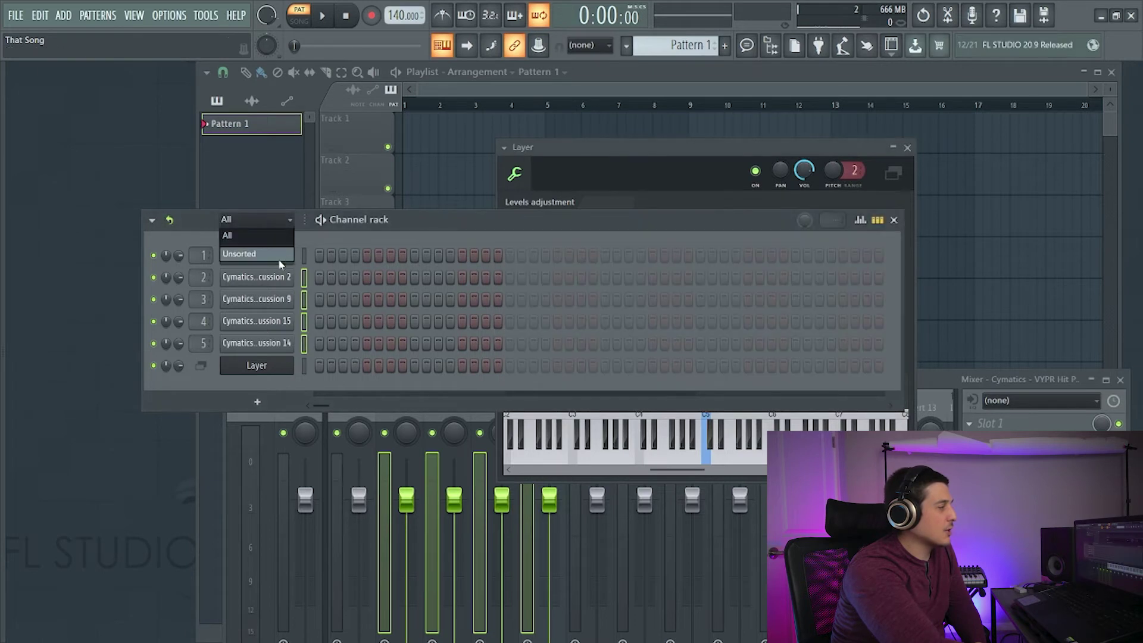
{"action": "left_click", "coordinate": [257, 237]}
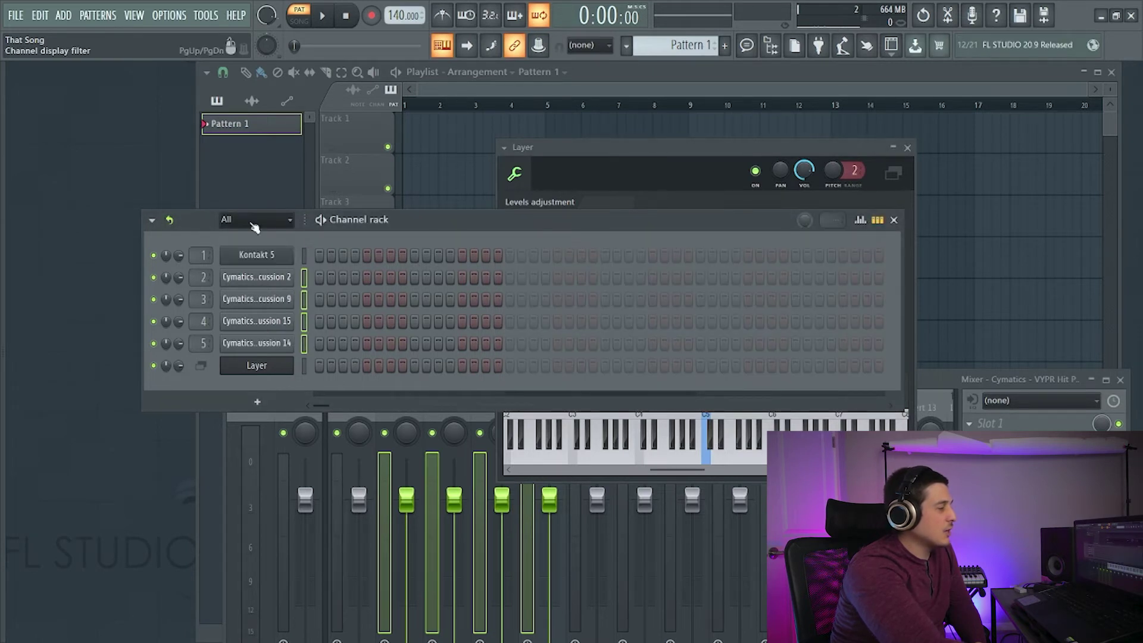
{"action": "left_click", "coordinate": [607, 150]}
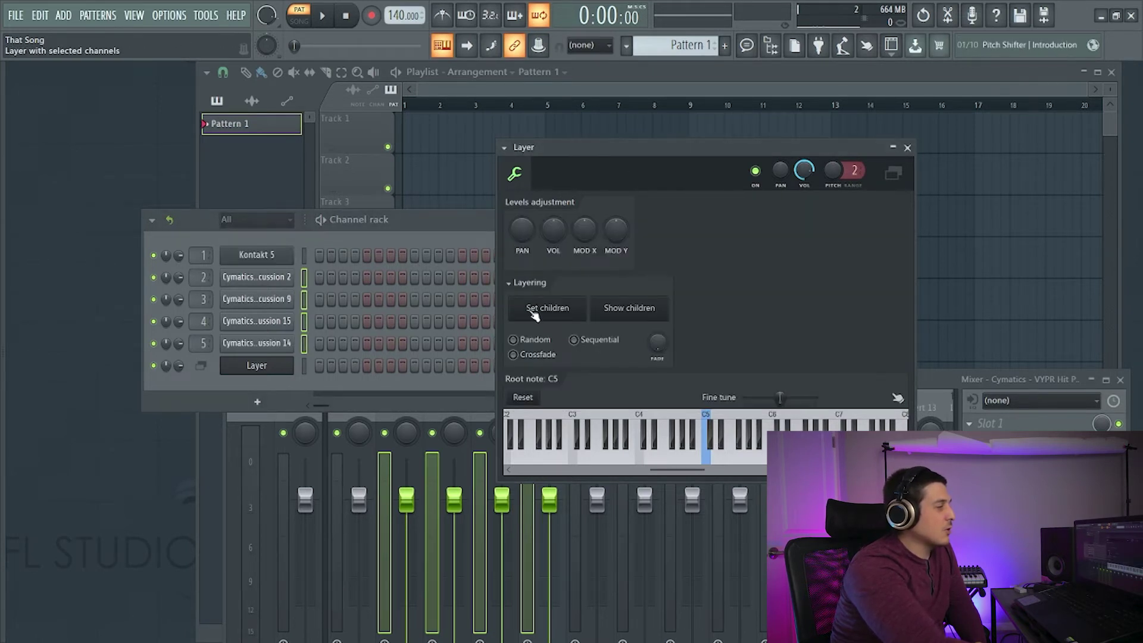
Step: Group the Layer's children into a new group named 'This Needs A Better Name'
{"action": "left_click", "coordinate": [534, 316]}
{"action": "left_click", "coordinate": [537, 328]}
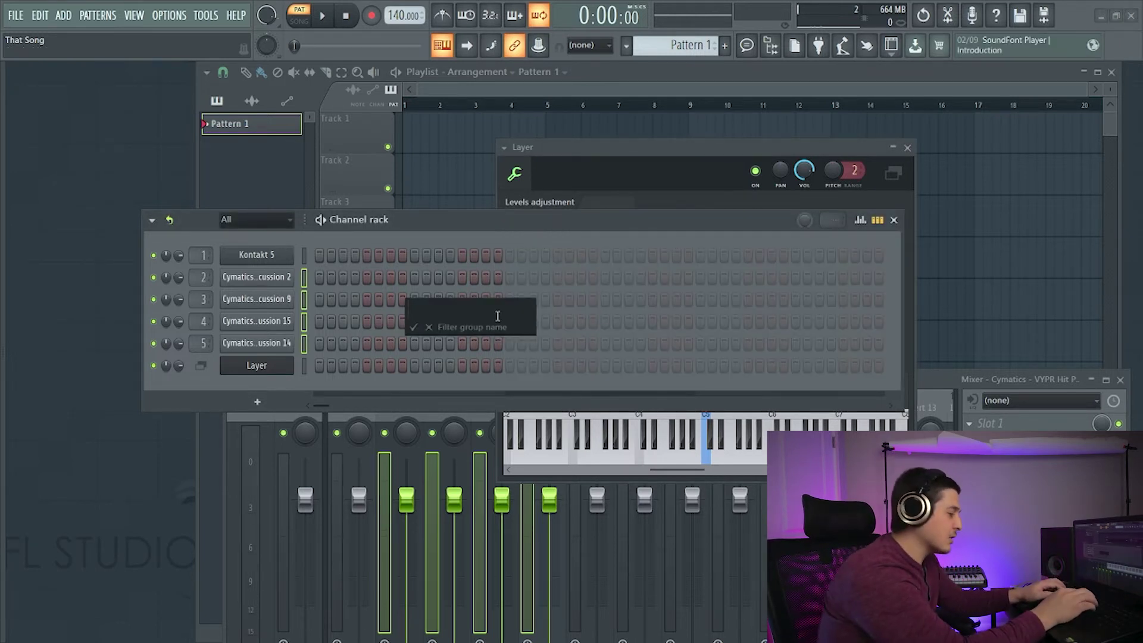
{"action": "type", "text": "This Needs A Better NA"}
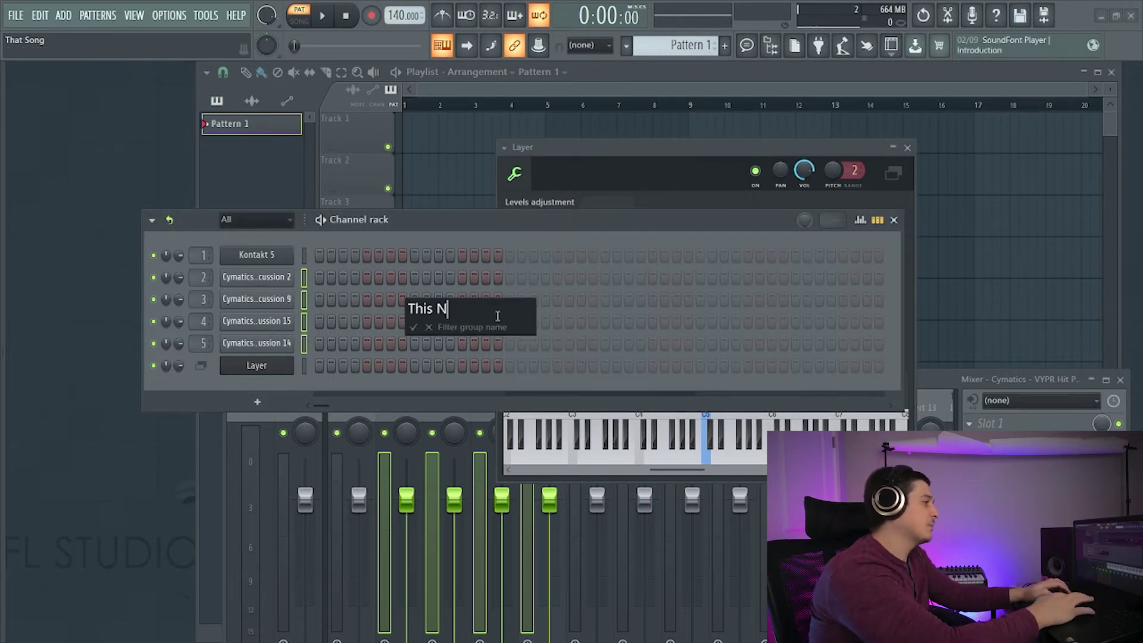
{"action": "key", "text": "BackSpace"}
{"action": "type", "text": "ame"}
{"action": "key", "text": "Return"}
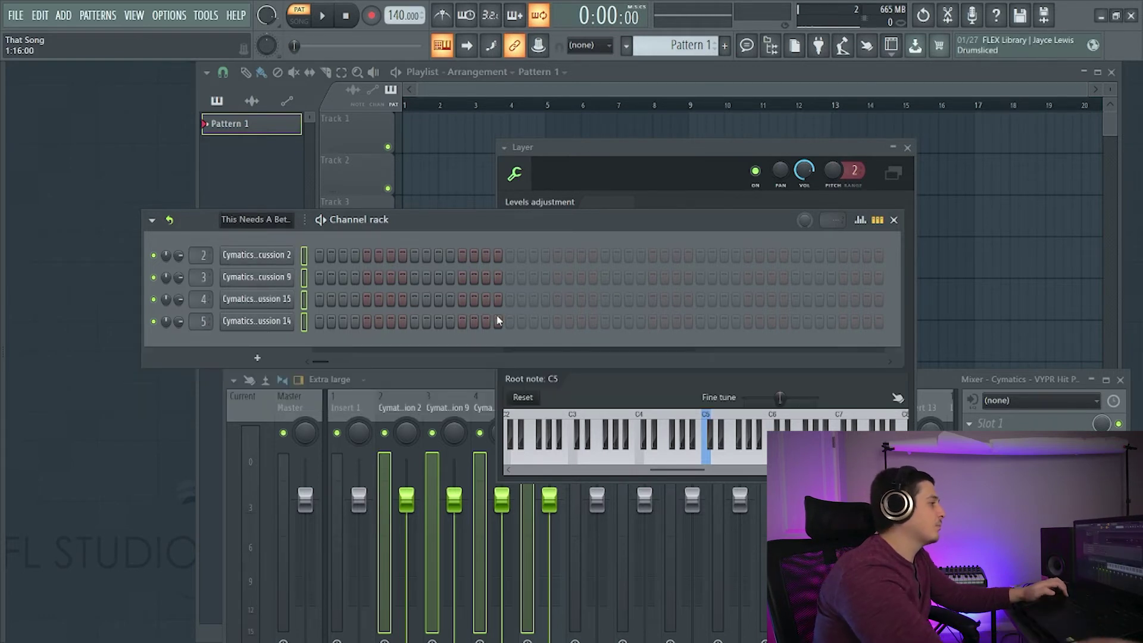
Step: Set the rack filter back to All channels and rearrange the rack and Layer windows
{"action": "left_click", "coordinate": [284, 215]}
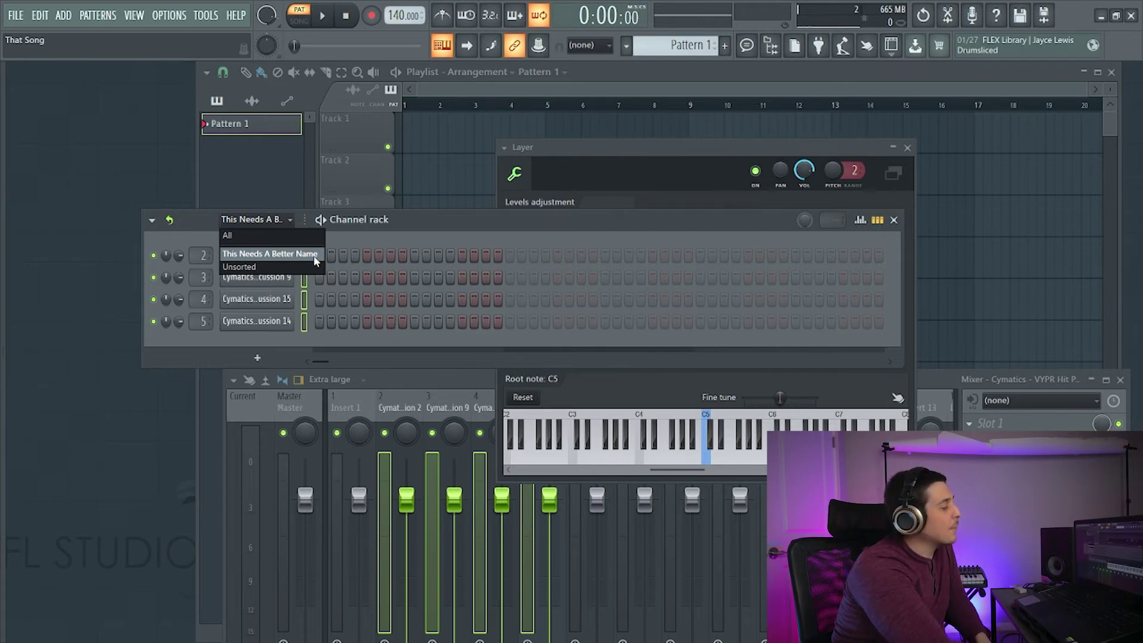
{"action": "left_click", "coordinate": [226, 235]}
{"action": "left_click_drag", "start_coordinate": [398, 219], "coordinate": [319, 206]}
{"action": "left_click_drag", "start_coordinate": [494, 156], "coordinate": [477, 132]}
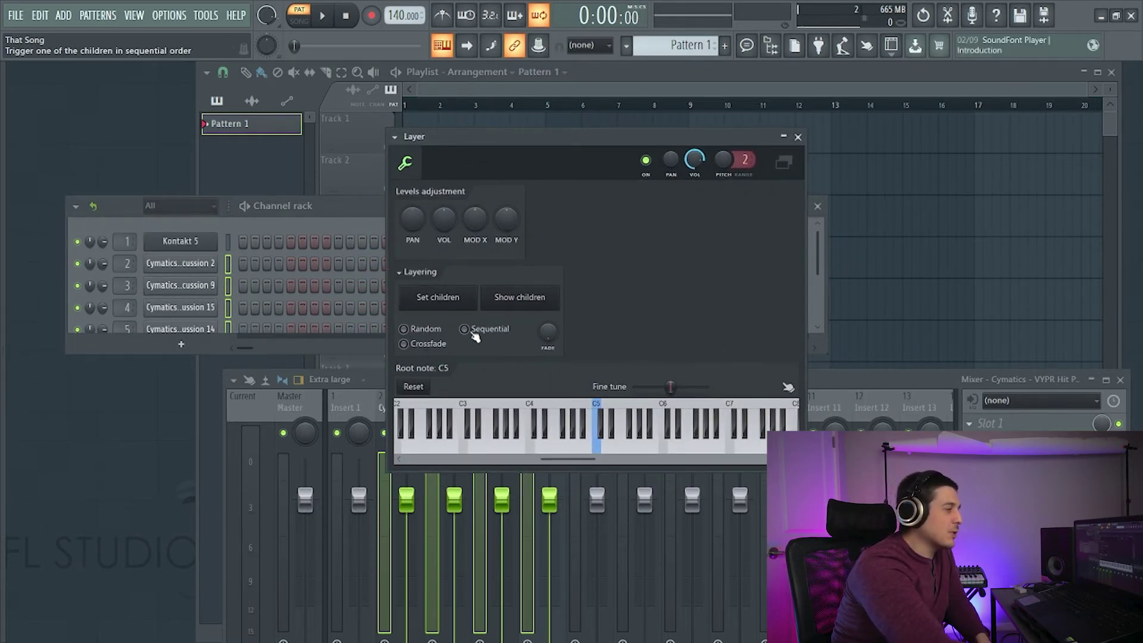
Step: Audition Random layering on C5, then switch to Sequential and play C5 again
{"action": "left_click", "coordinate": [404, 329]}
{"action": "left_click", "coordinate": [599, 455]}
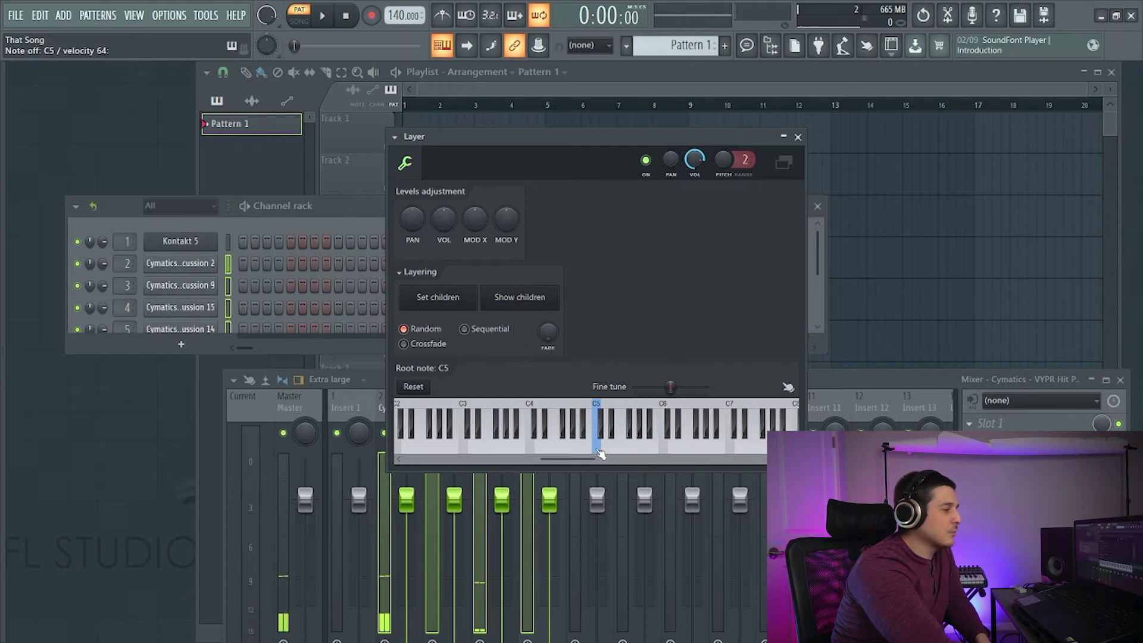
{"action": "left_click", "coordinate": [599, 454]}
{"action": "left_click", "coordinate": [600, 453]}
{"action": "left_click", "coordinate": [600, 454]}
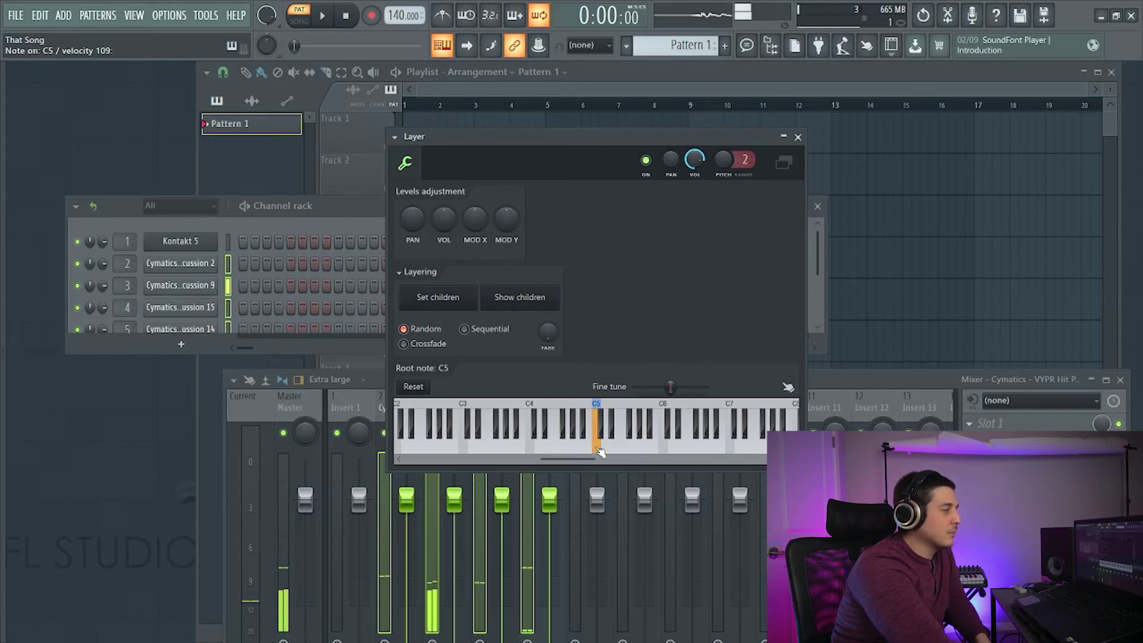
{"action": "left_click", "coordinate": [465, 329]}
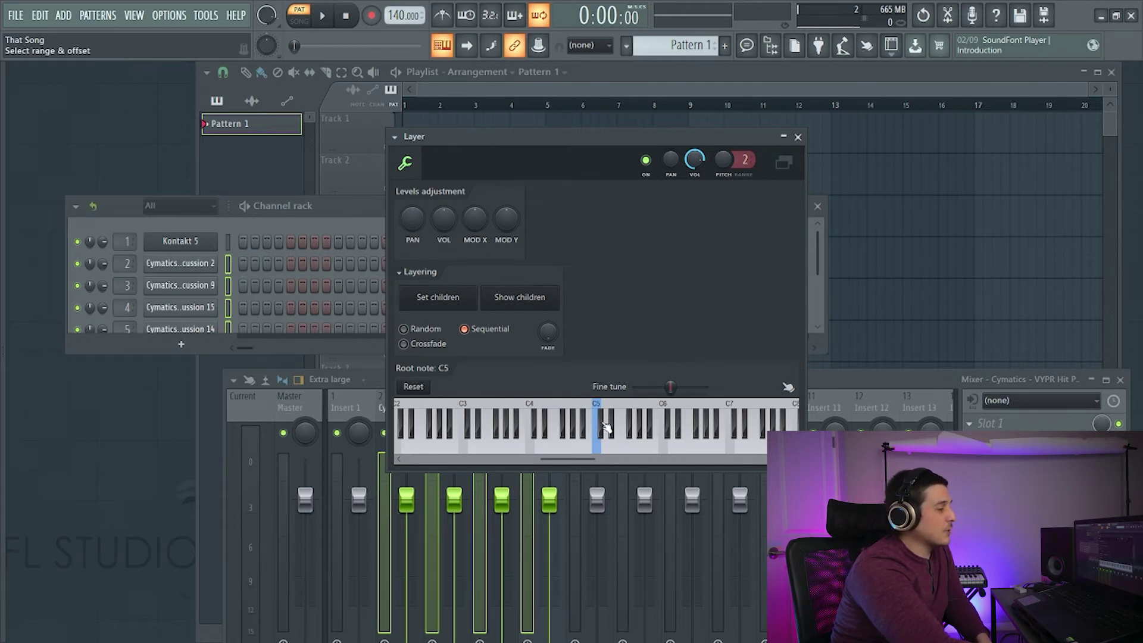
{"action": "left_click", "coordinate": [603, 444]}
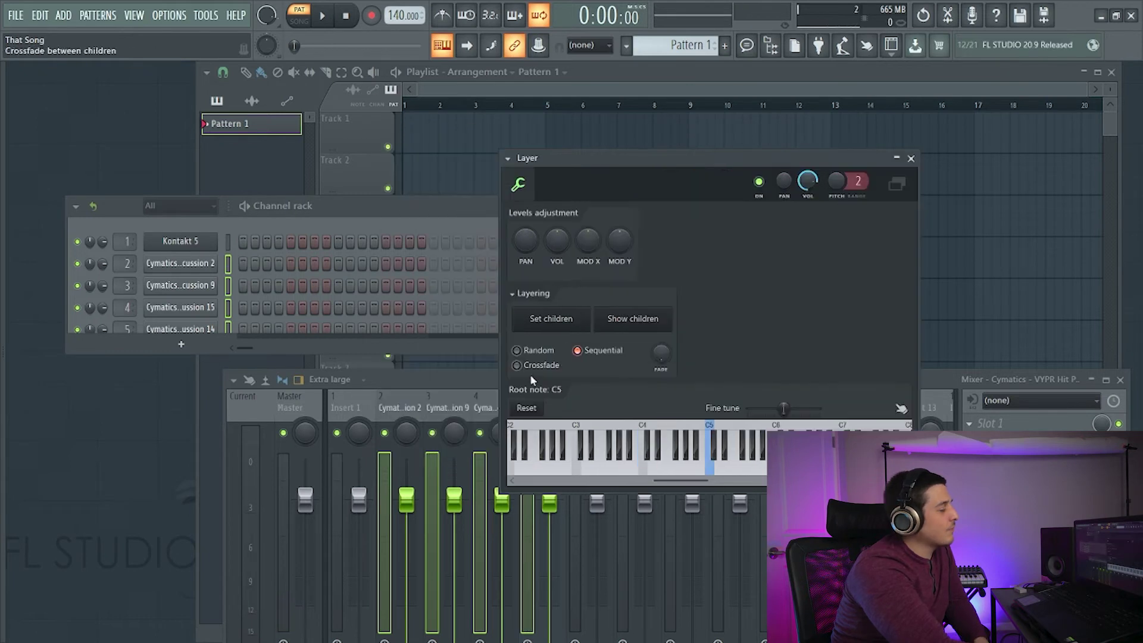
Step: Enable Crossfade, audition it on C5, and turn the Fade knob down slightly
{"action": "left_click", "coordinate": [519, 368]}
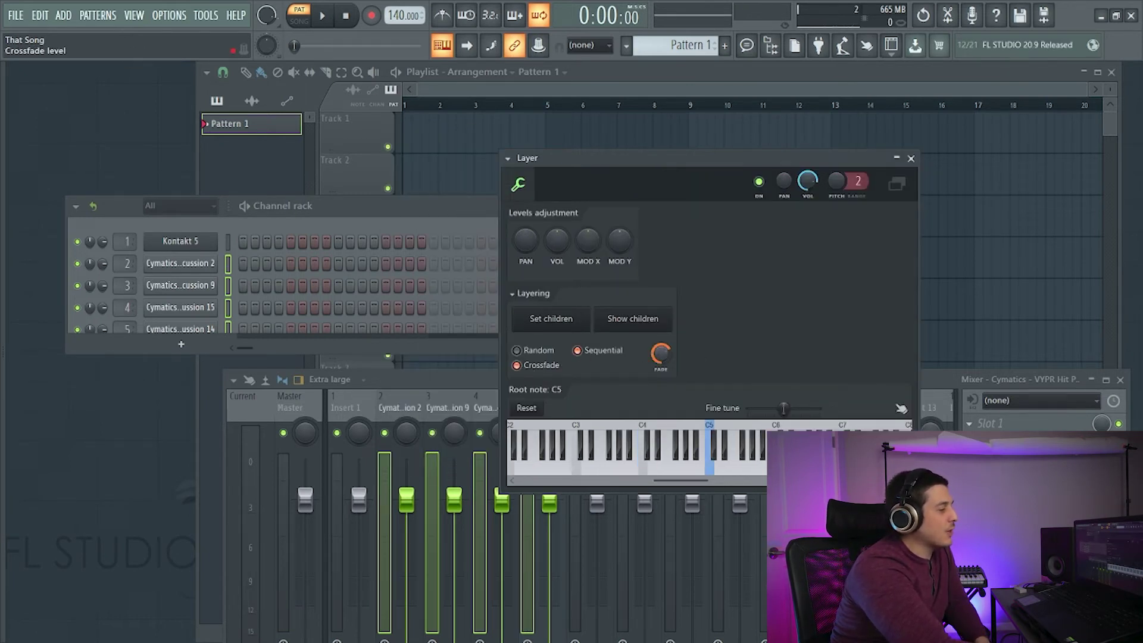
{"action": "left_click", "coordinate": [714, 469]}
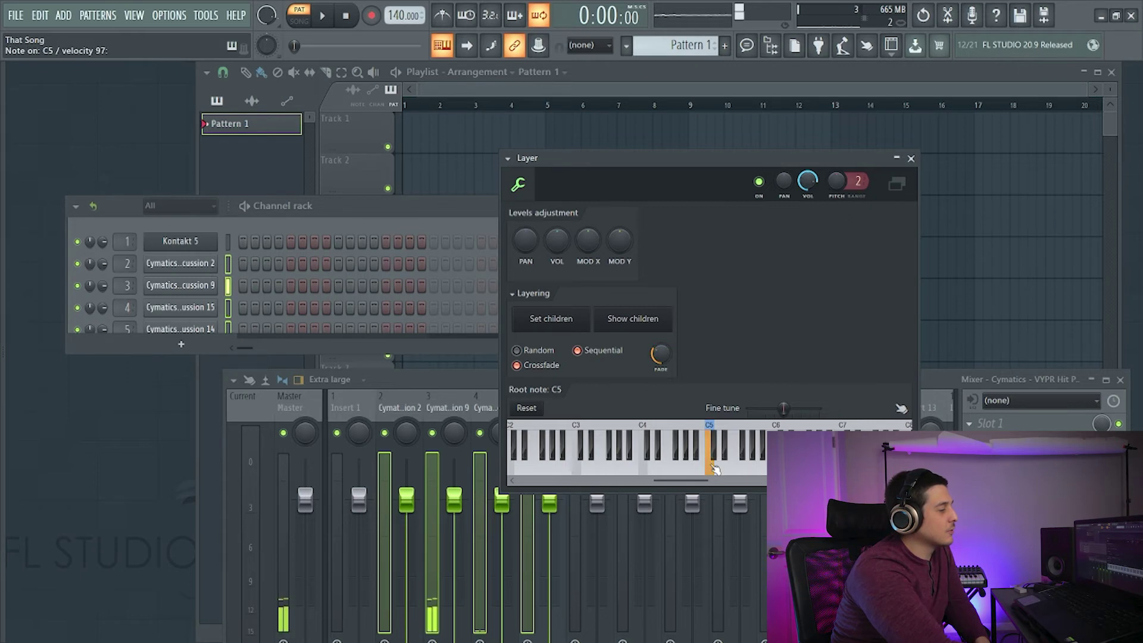
{"action": "left_click", "coordinate": [717, 468]}
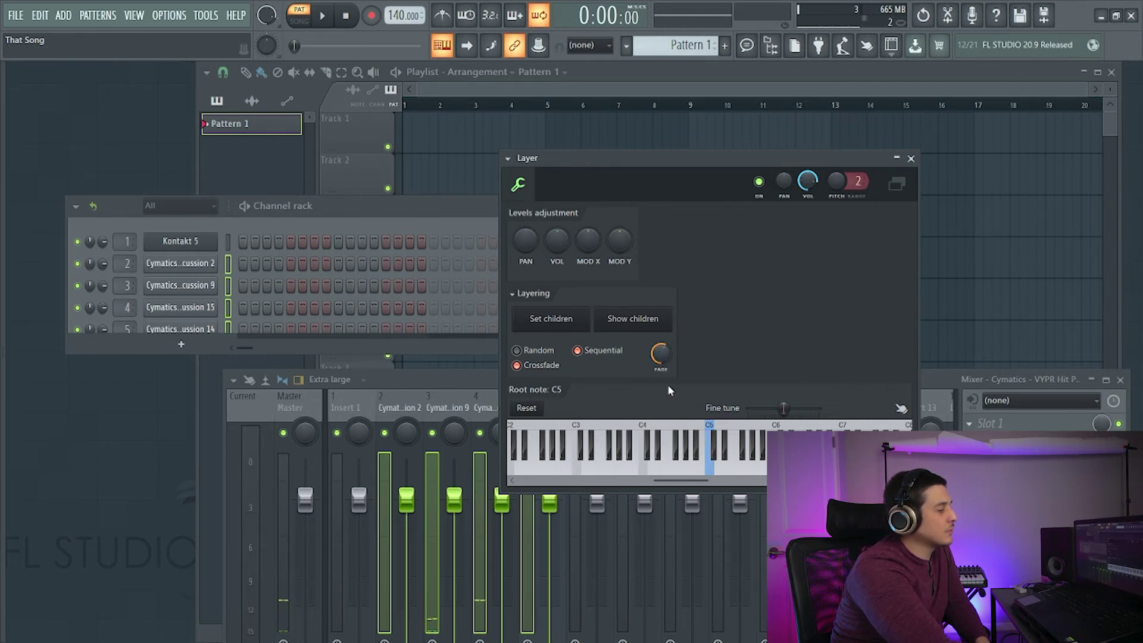
{"action": "left_click", "coordinate": [713, 473]}
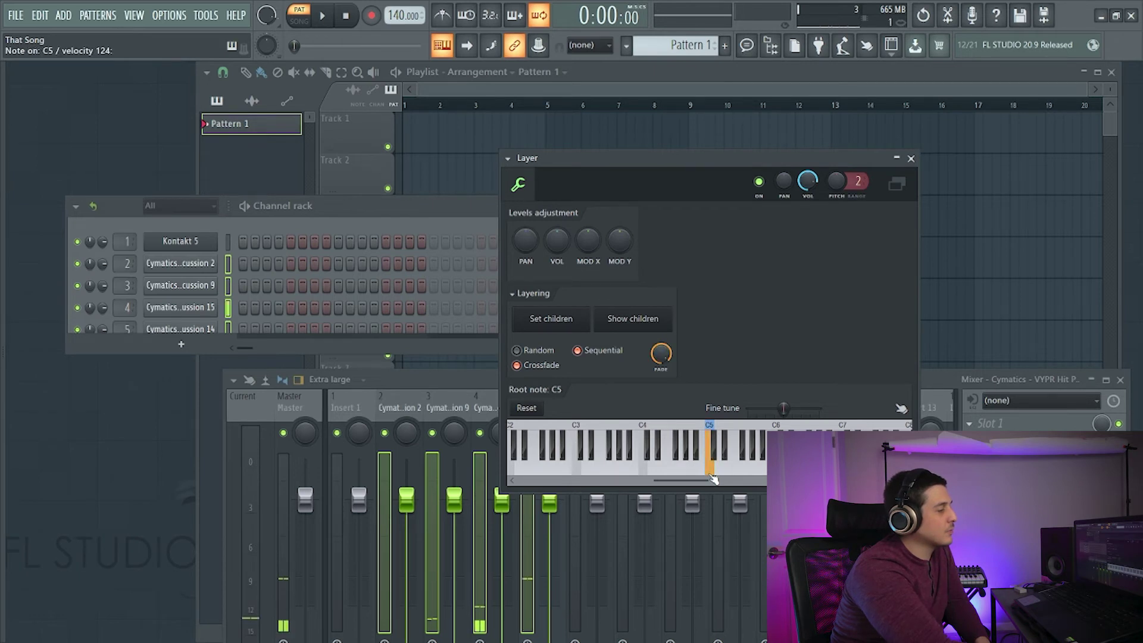
{"action": "left_click_drag", "start_coordinate": [661, 355], "coordinate": [660, 371]}
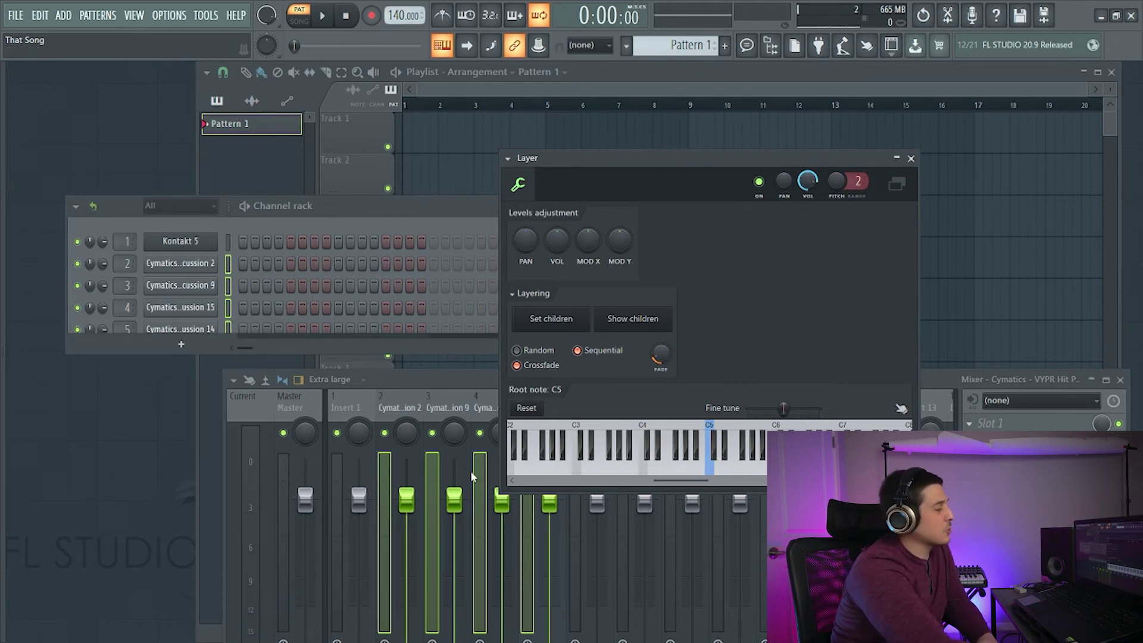
{"action": "right_click", "coordinate": [551, 319]}
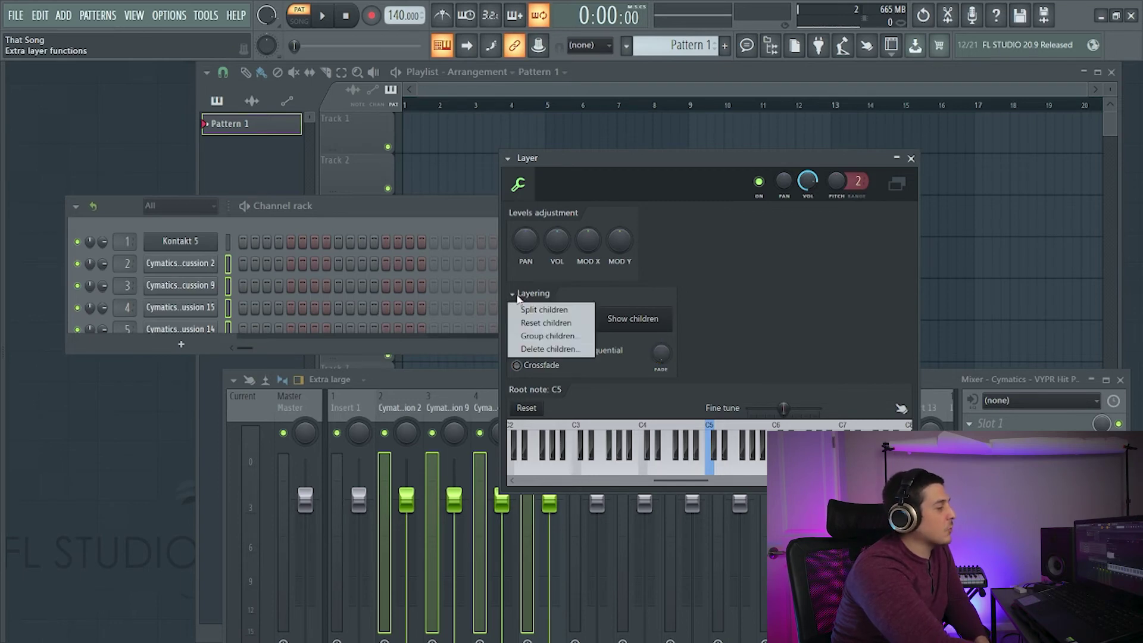